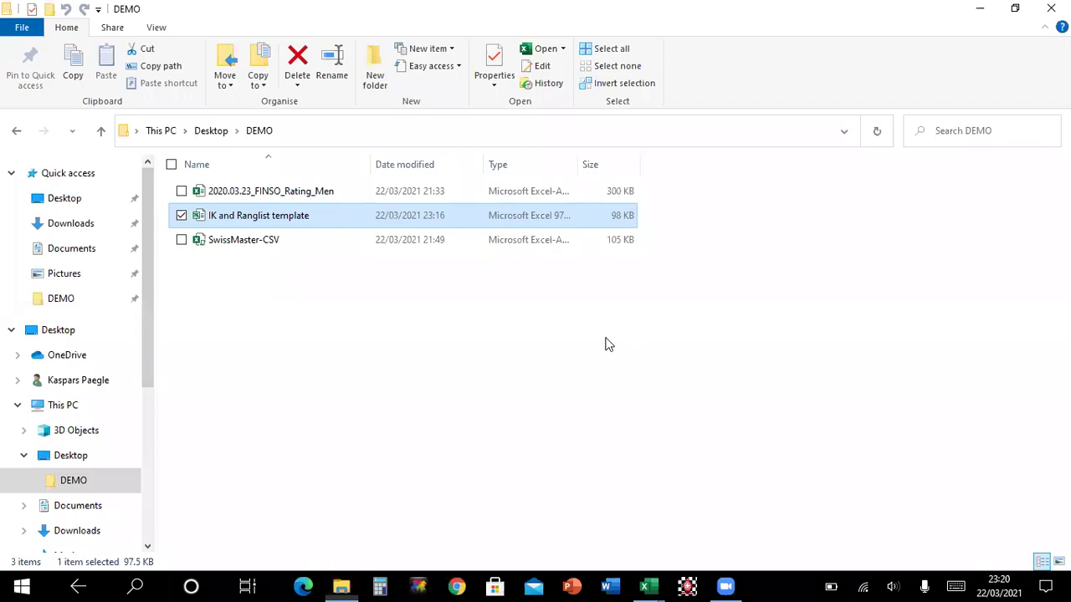
Open the 2020.03.23_FINSO_Rating_Men workbook, then bring up the IK and Ranglist template's Players sheet
key(alt+Tab)
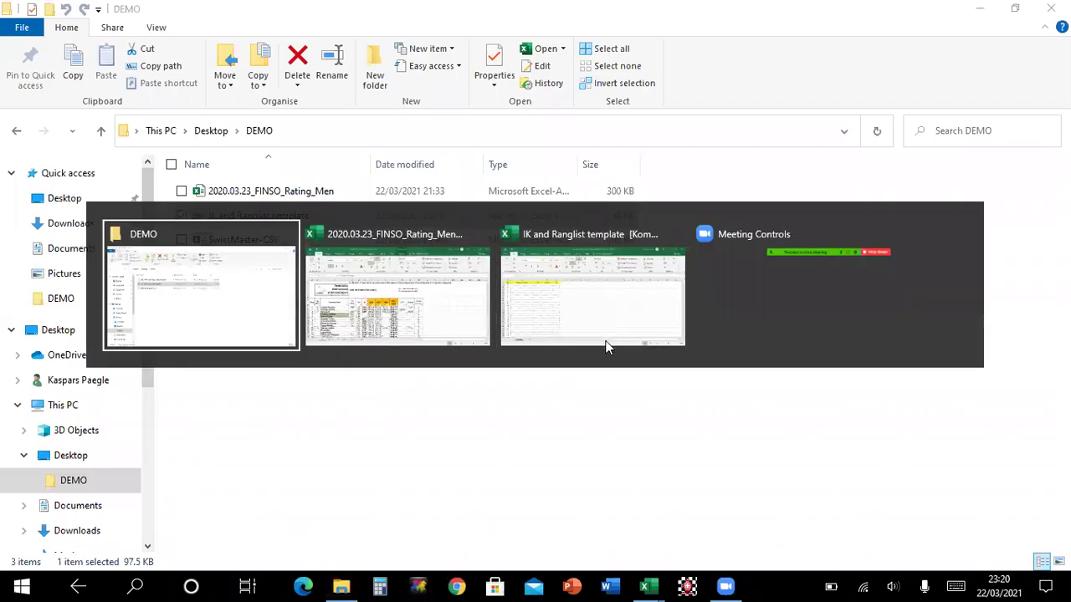
click(257, 194)
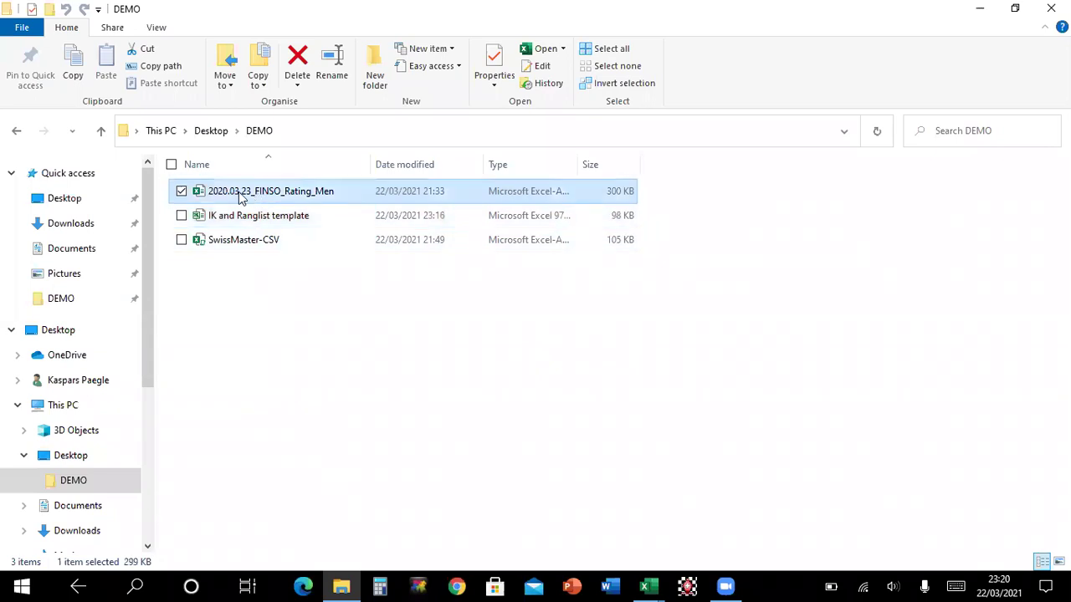
double_click(251, 198)
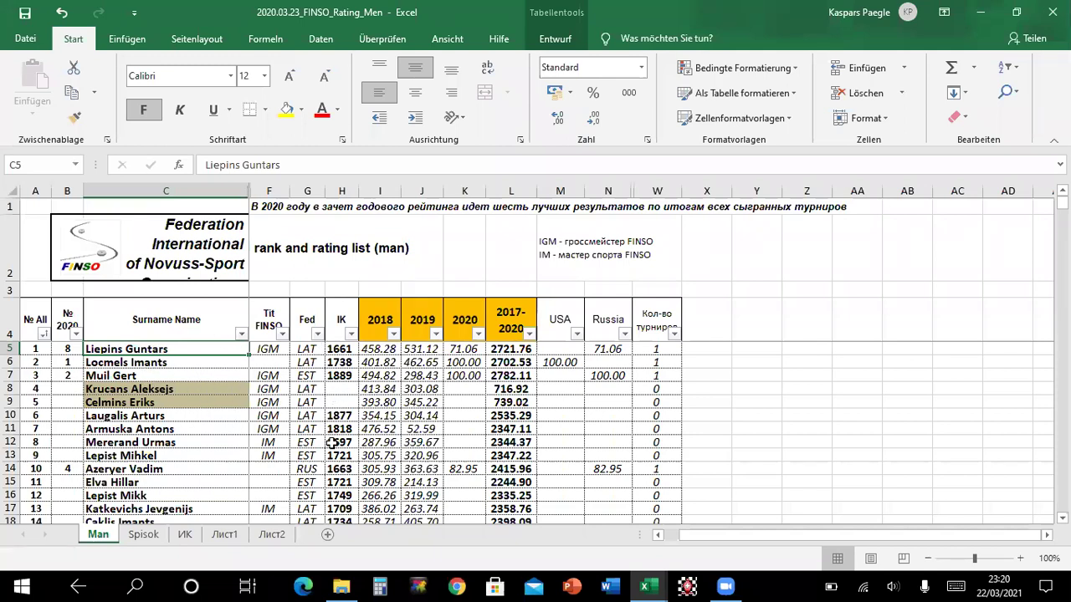
key(alt+Tab)
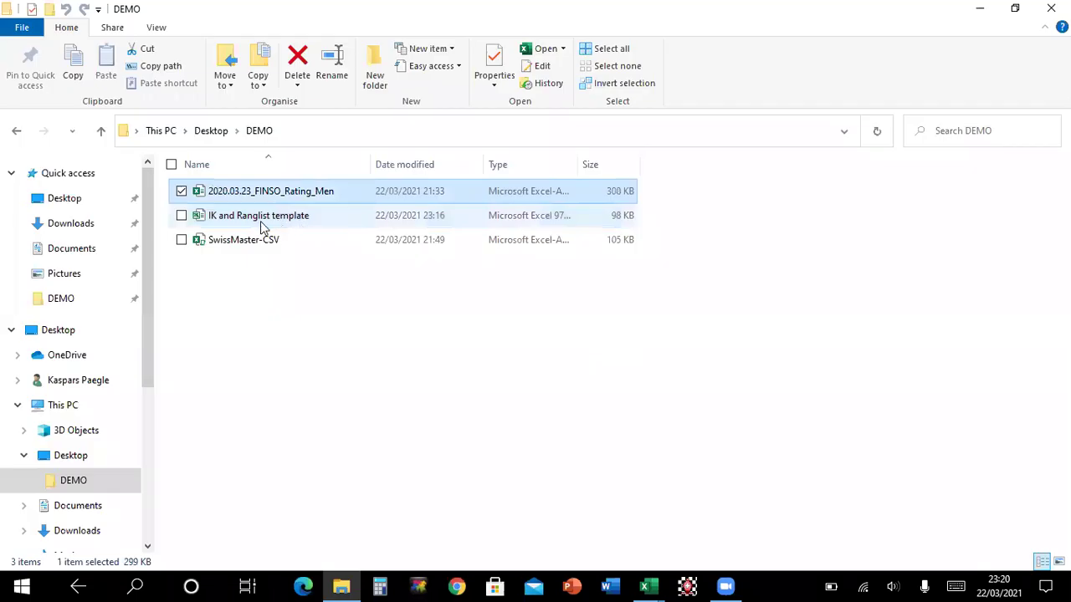
click(259, 221)
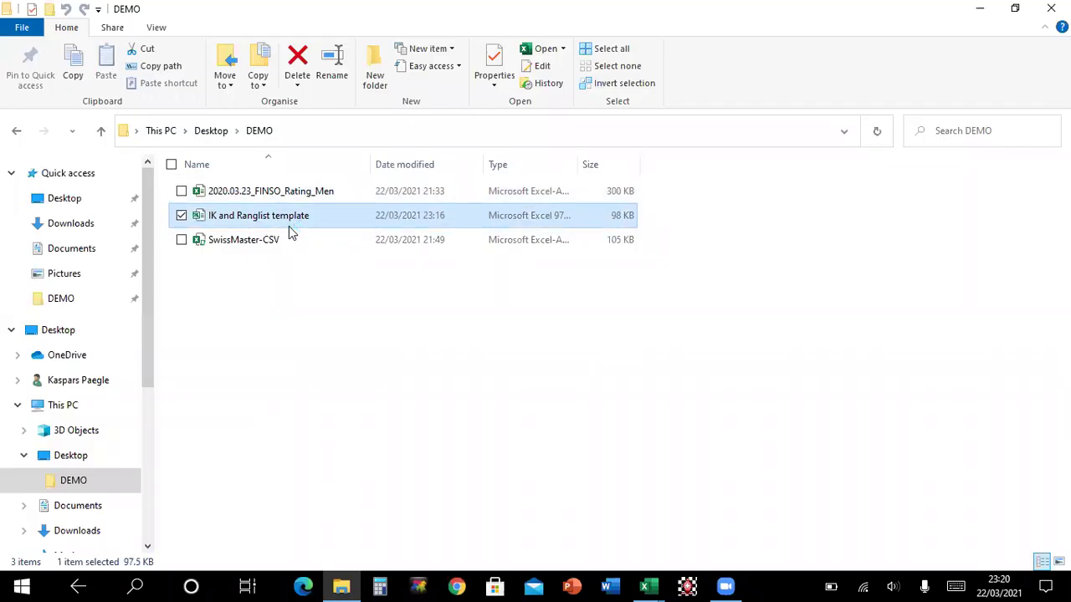
key(alt+Tab)
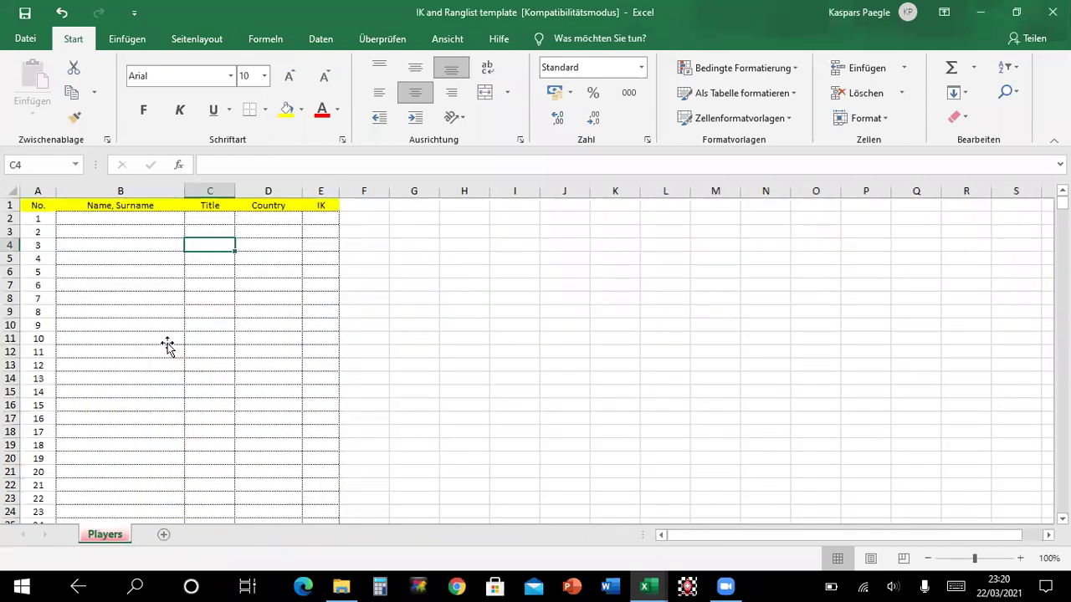
Copy the player names C5:C472 from the FINSO rating list into the Players sheet
key(ctrl+Tab)
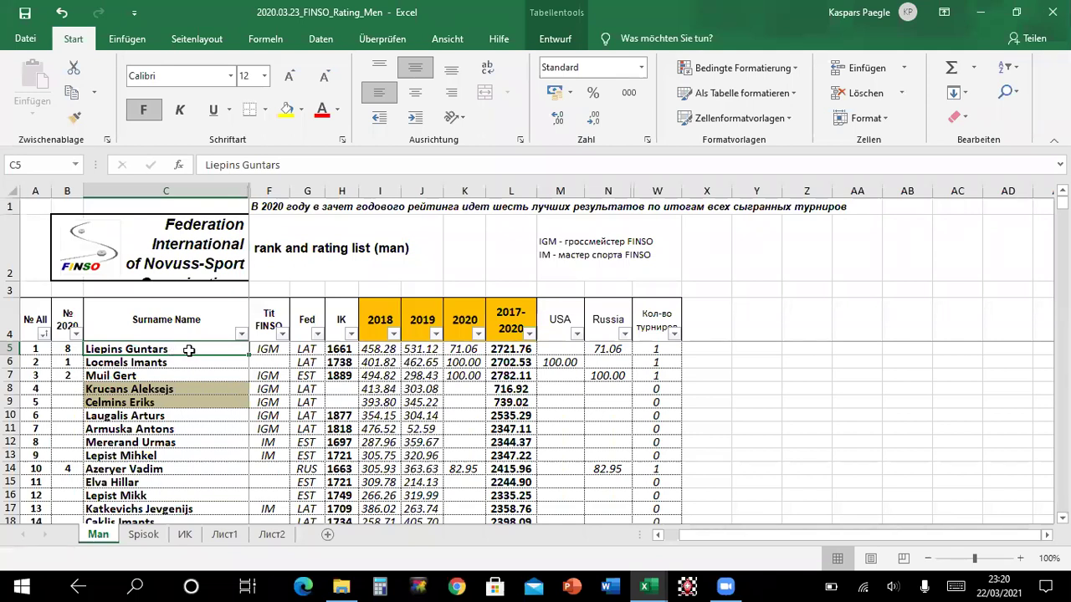
key(ctrl+shift+Down)
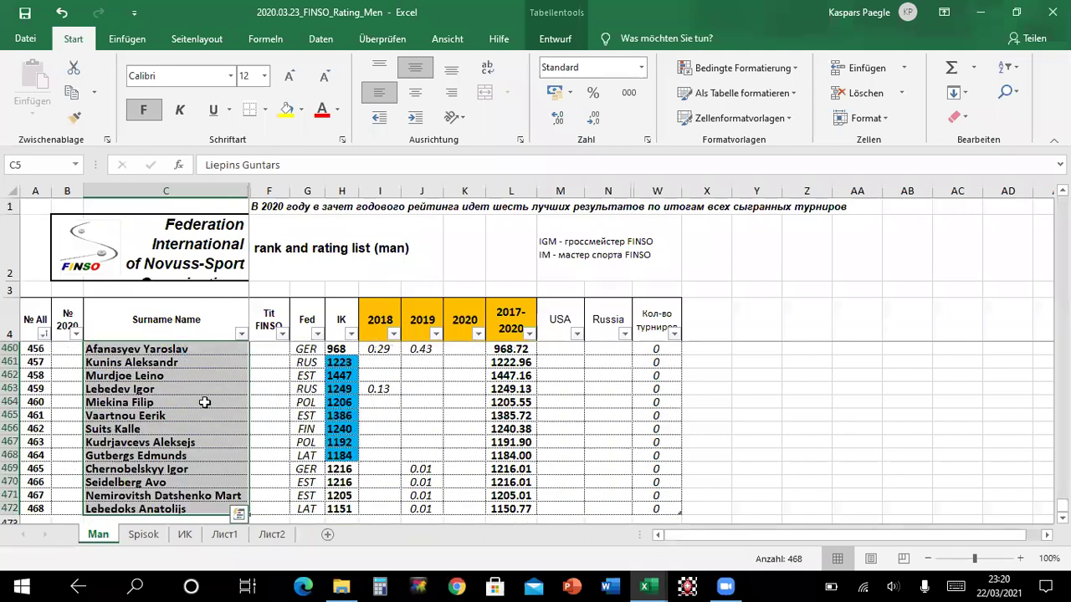
key(ctrl+c)
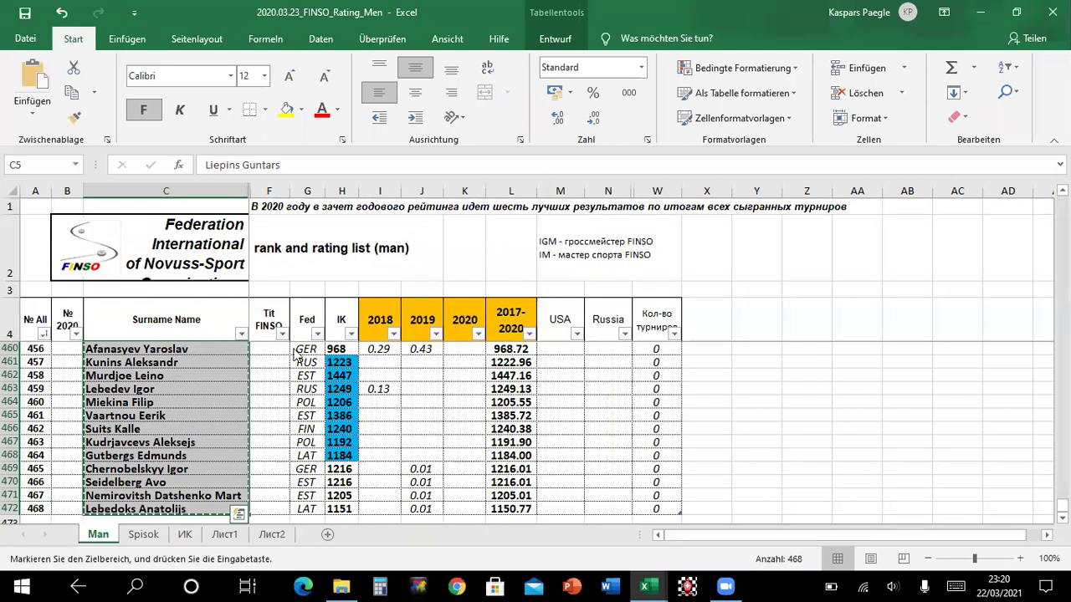
key(alt+Tab)
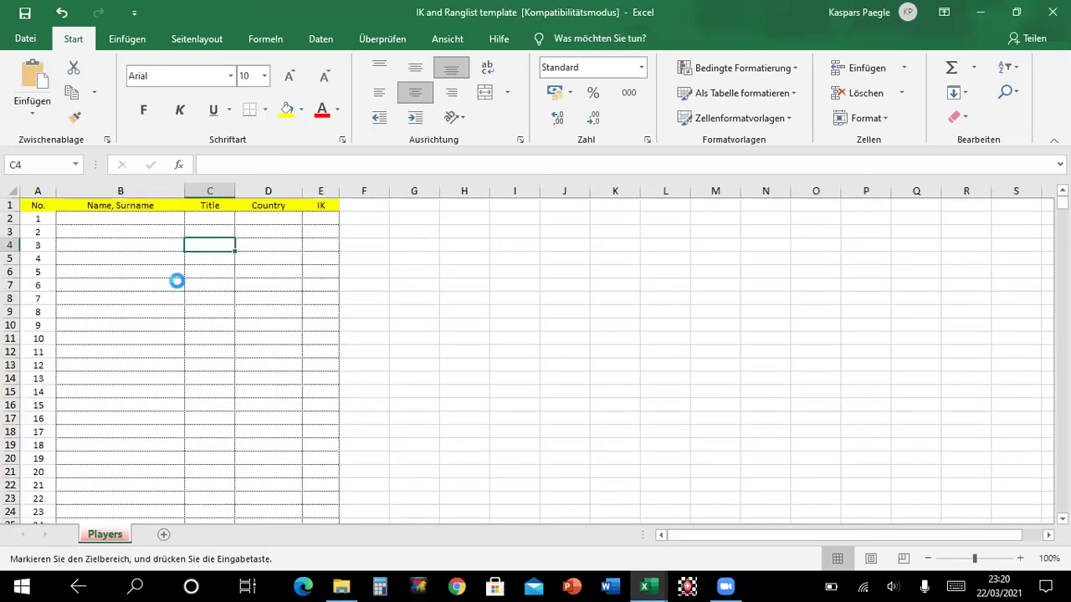
Copy the title, federation and IK cells F5:H472 for pasting at Players cell C2
key(alt+Tab)
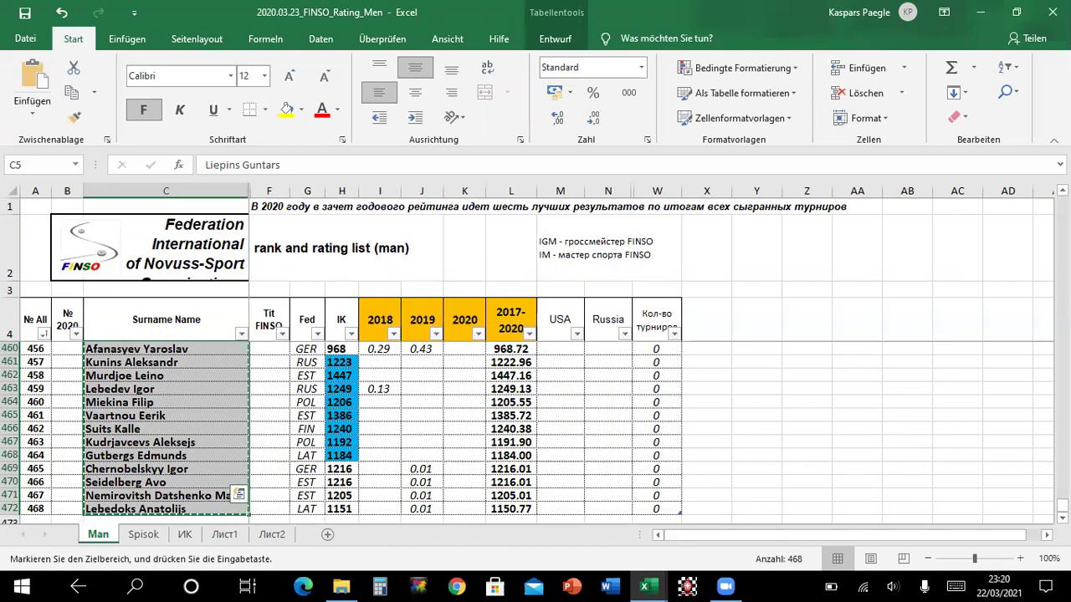
key(ctrl+BackSpace)
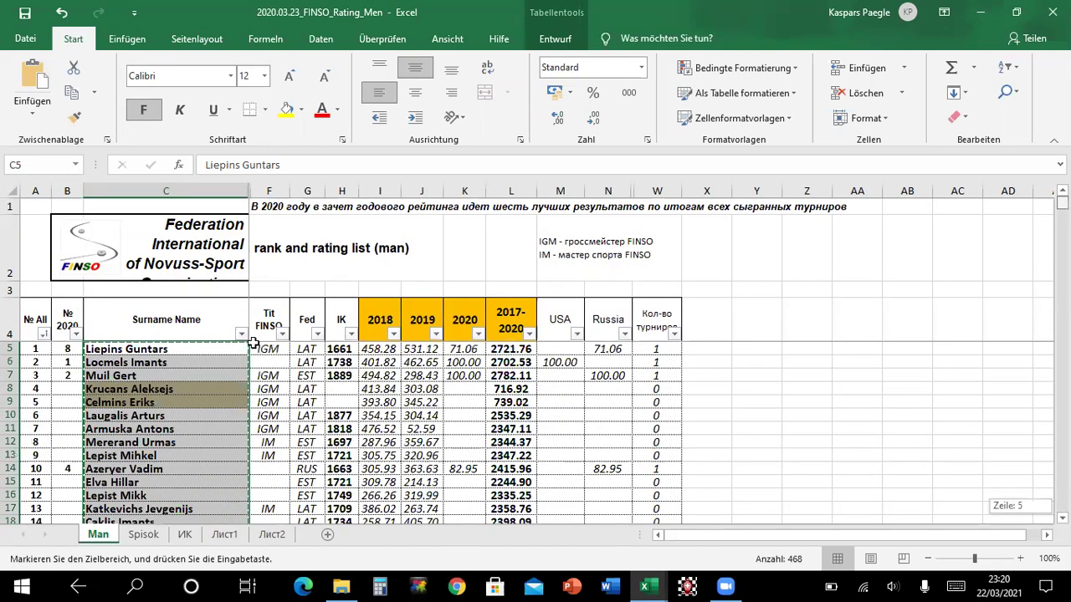
drag(306, 350, 333, 349)
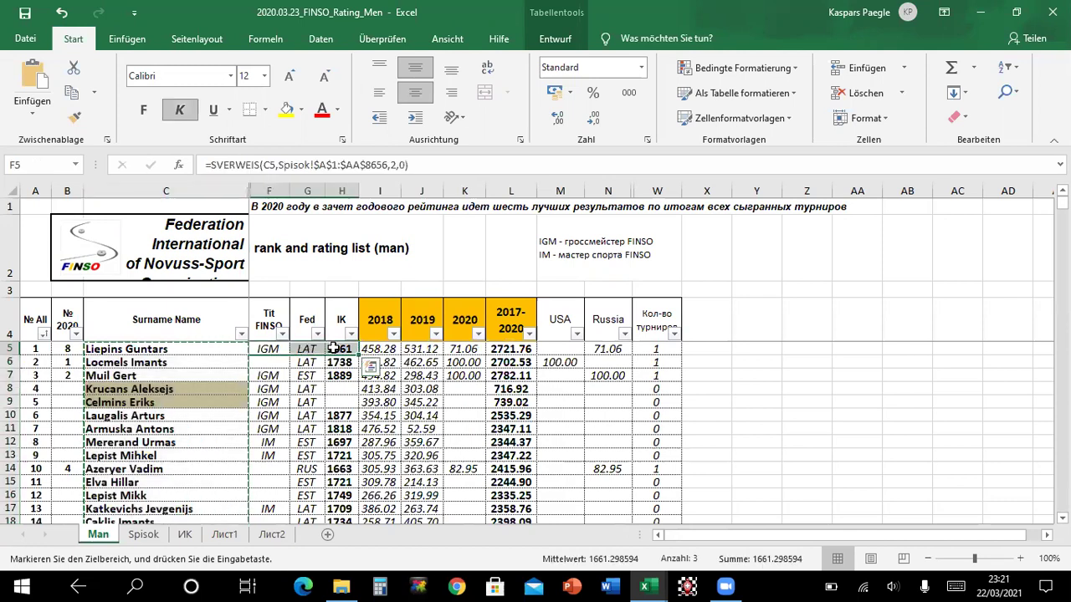
key(ctrl+shift+Down)
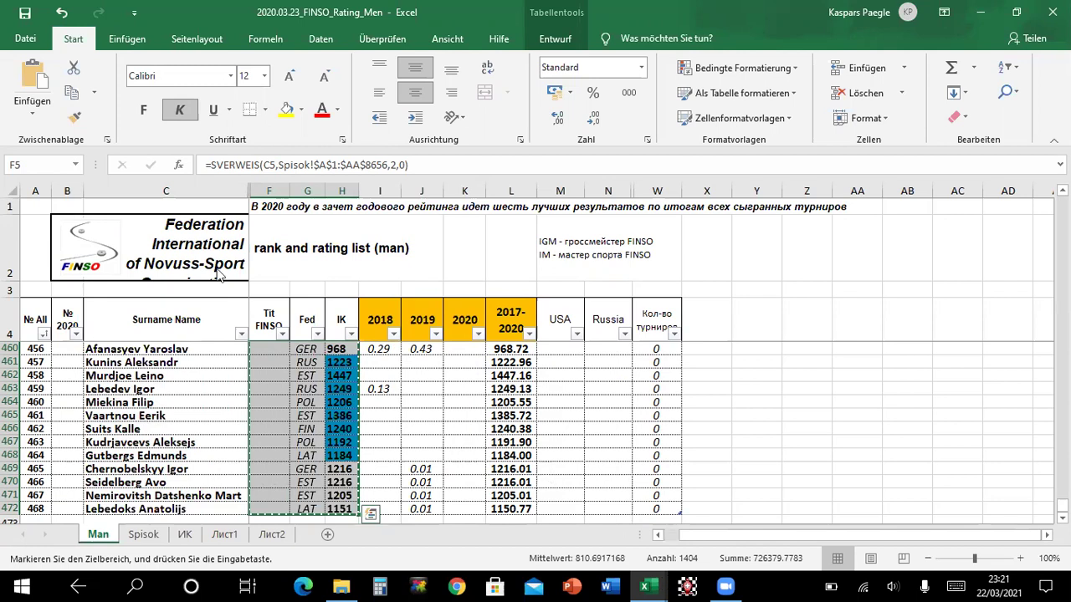
key(alt+Tab)
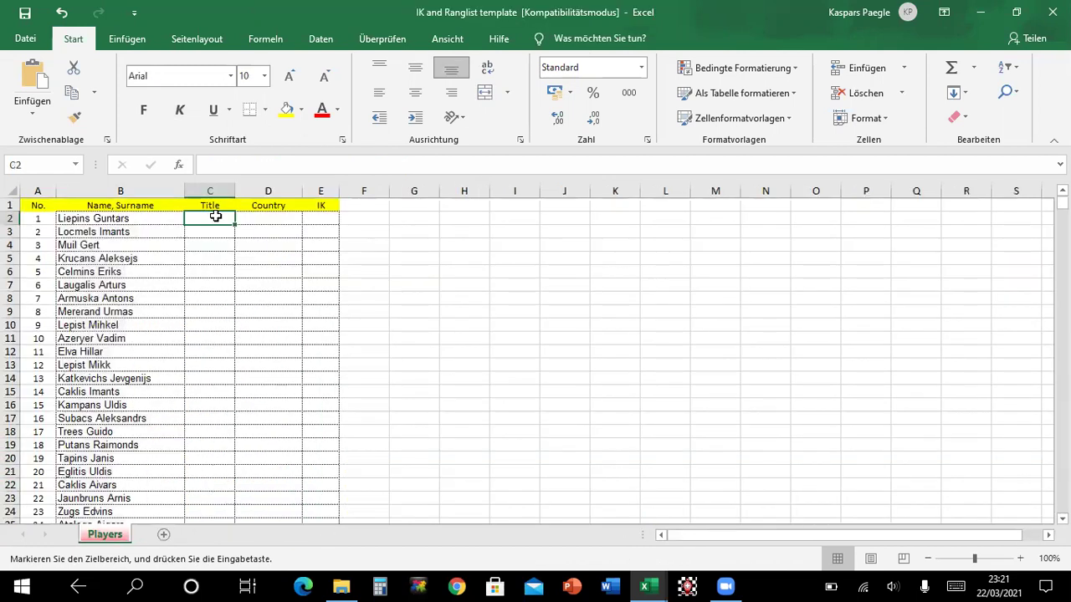
key(shift+F10)
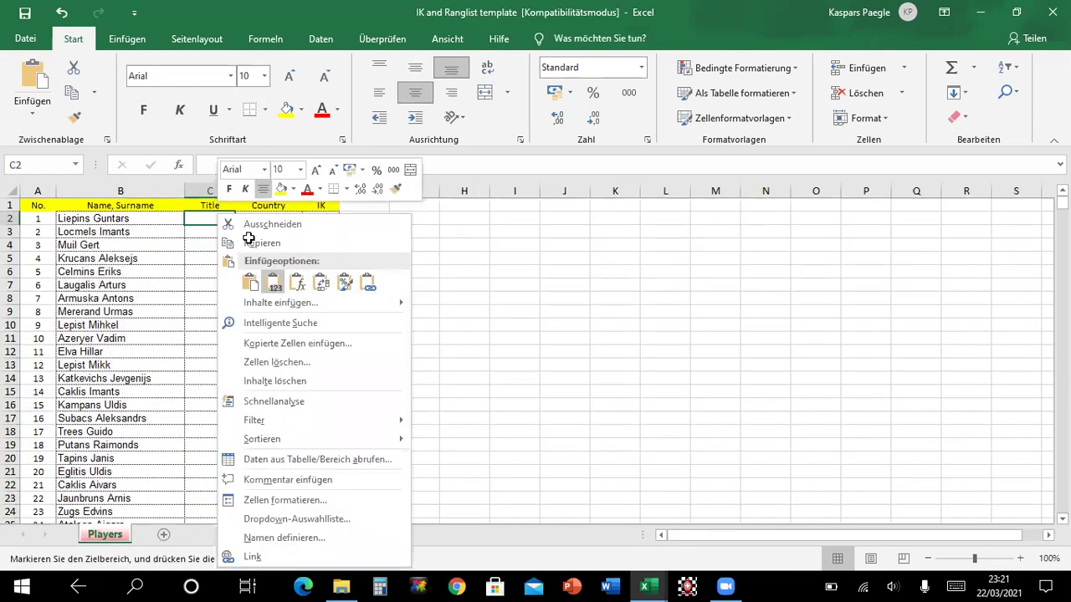
Paste the titles, countries and IK values at C2, then inspect the 0 in C11
key(ctrl+v)
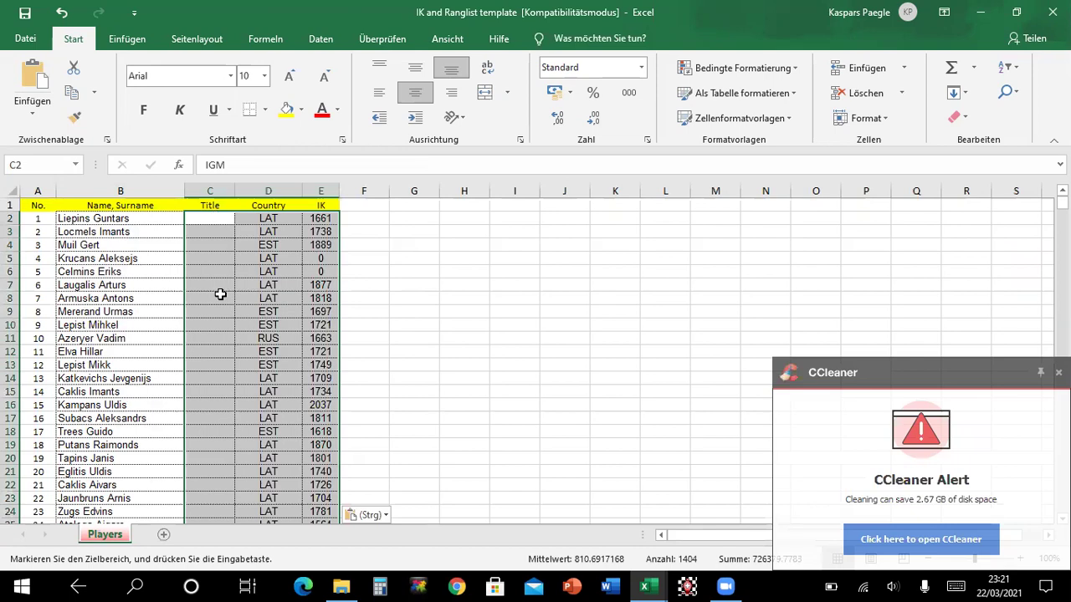
click(220, 294)
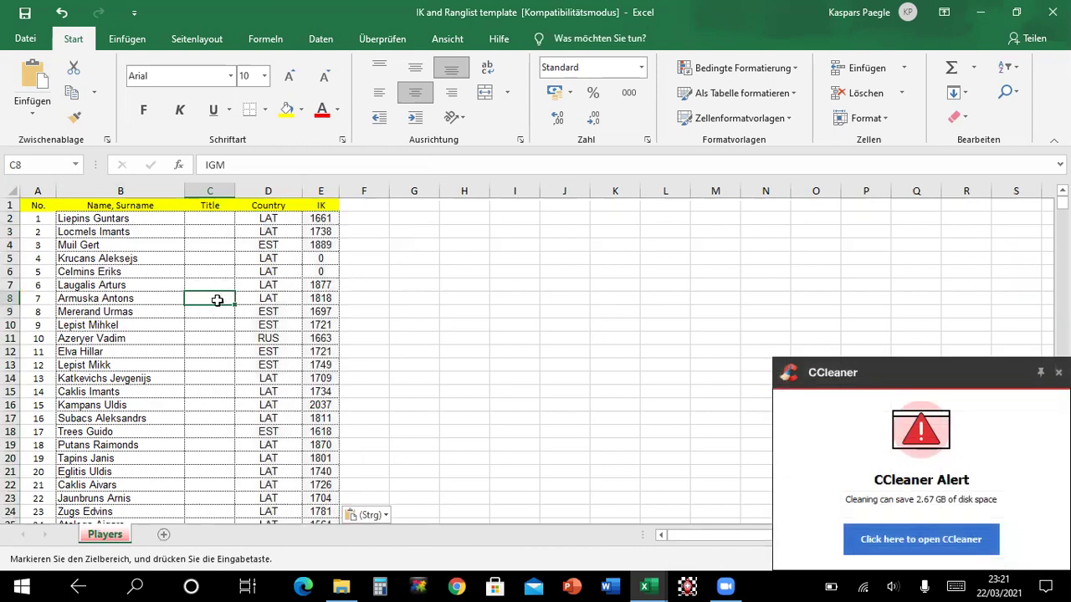
scroll(213, 299, down, 16)
scroll(209, 205, up, 16)
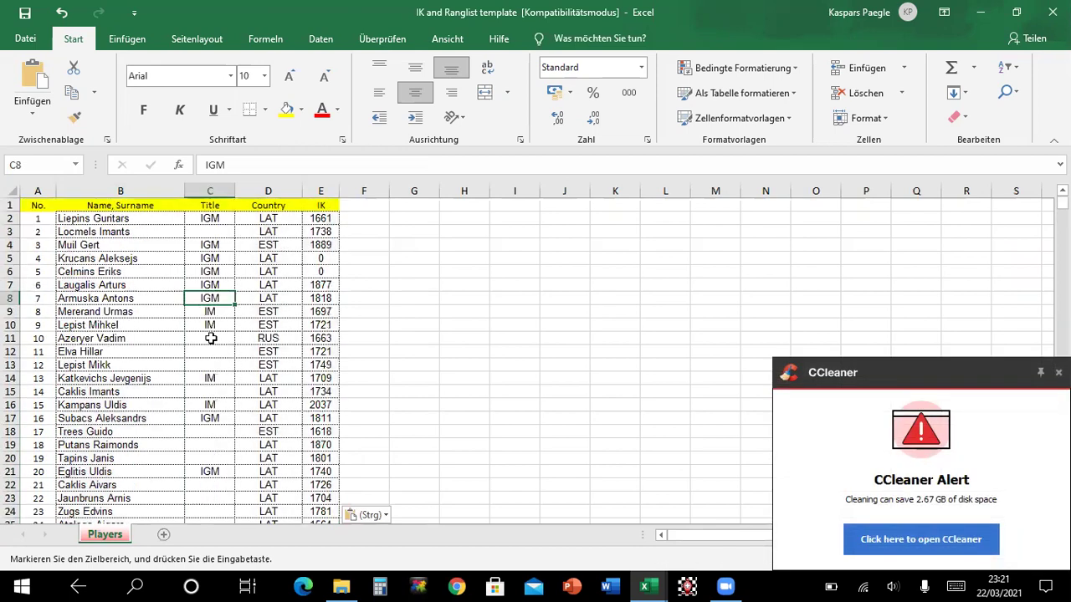
key(Down)
key(Down)
key(Down)
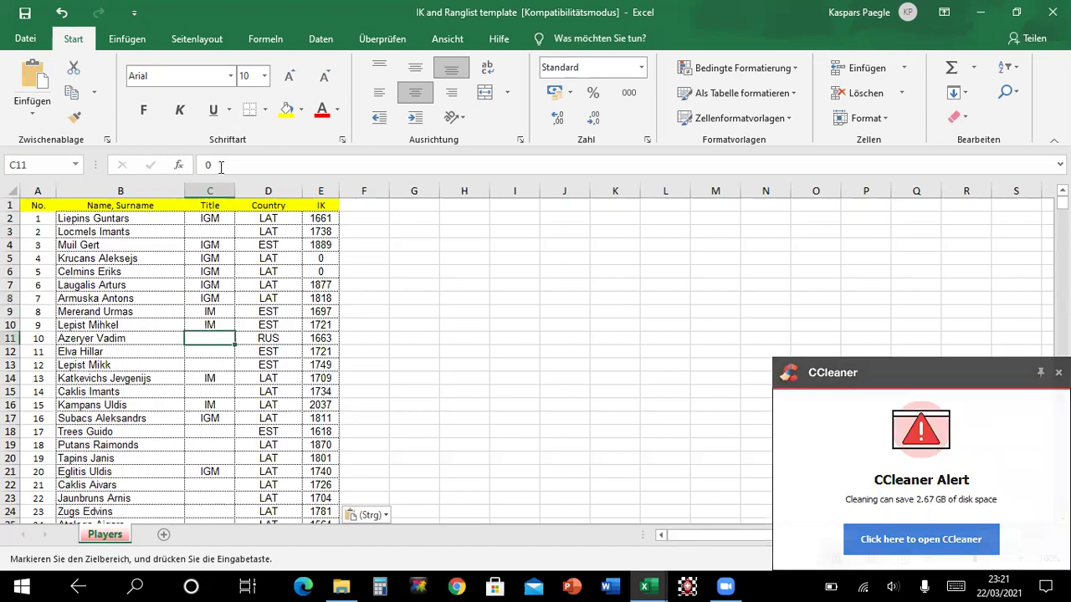
double_click(220, 163)
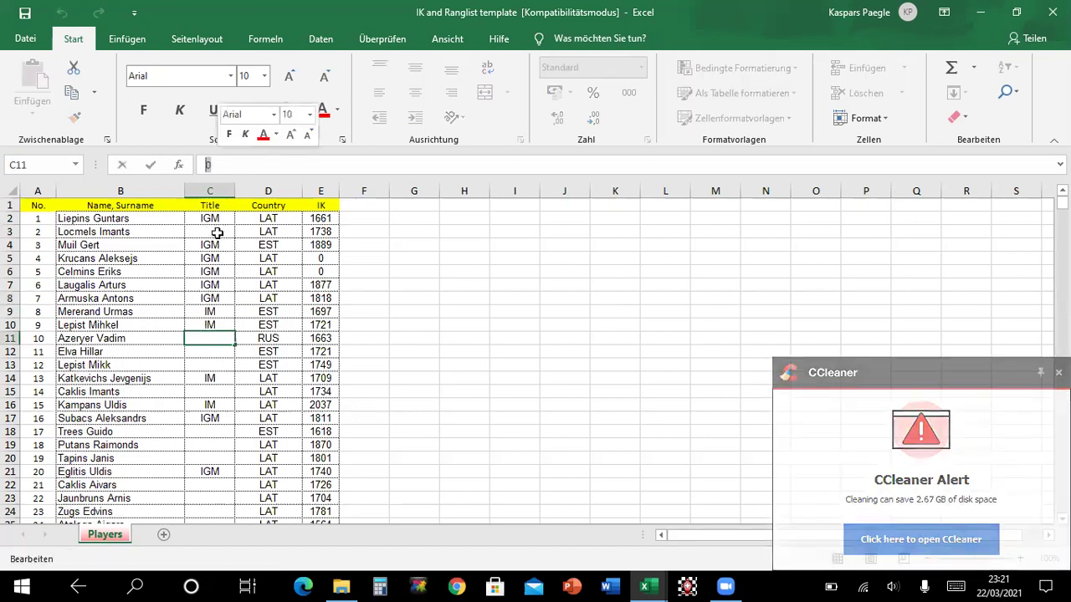
click(219, 352)
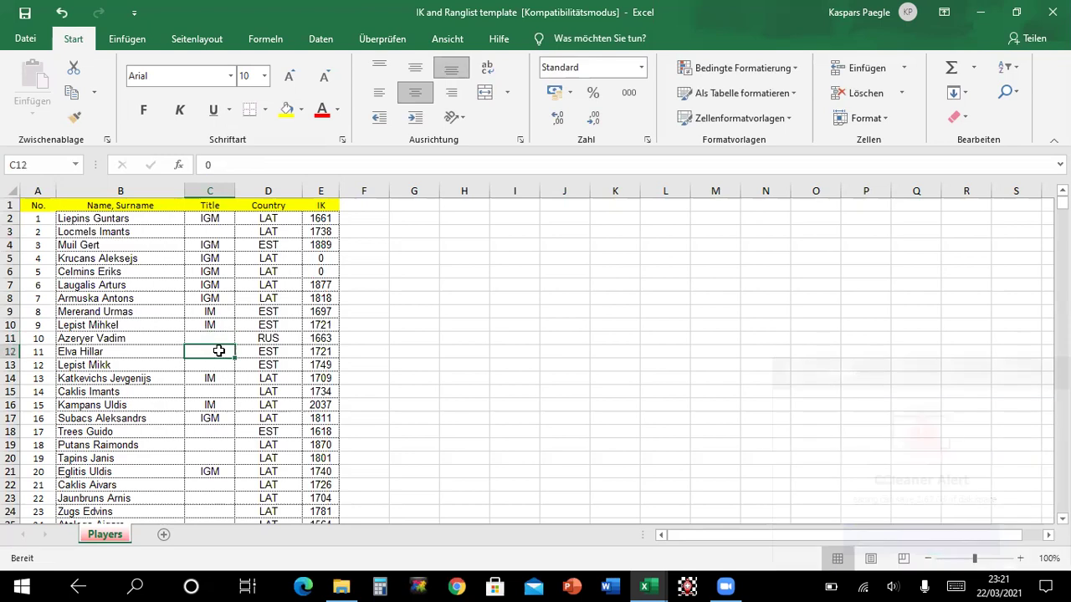
click(209, 190)
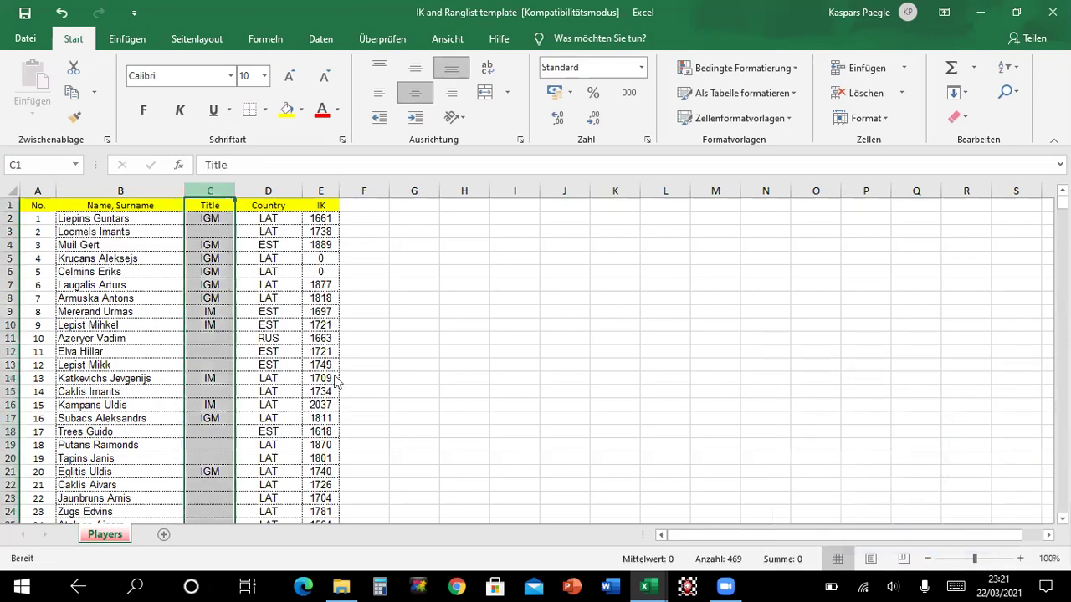
Replace every 0 in the Title column with nothing, 428 replacements
key(ctrl+f)
key(ctrl+h)
text(0)
click(331, 412)
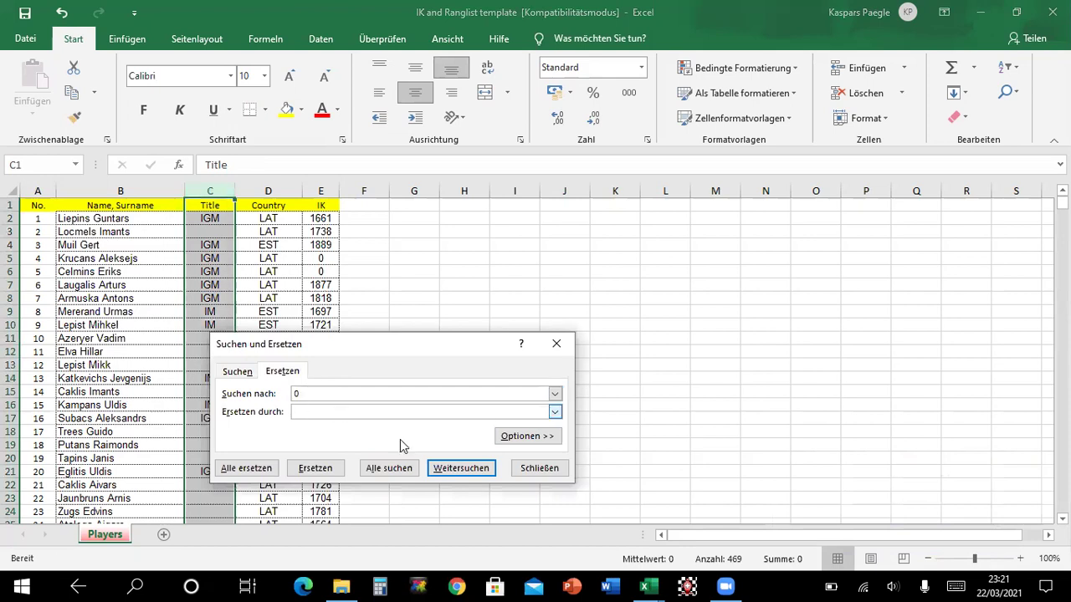
click(248, 470)
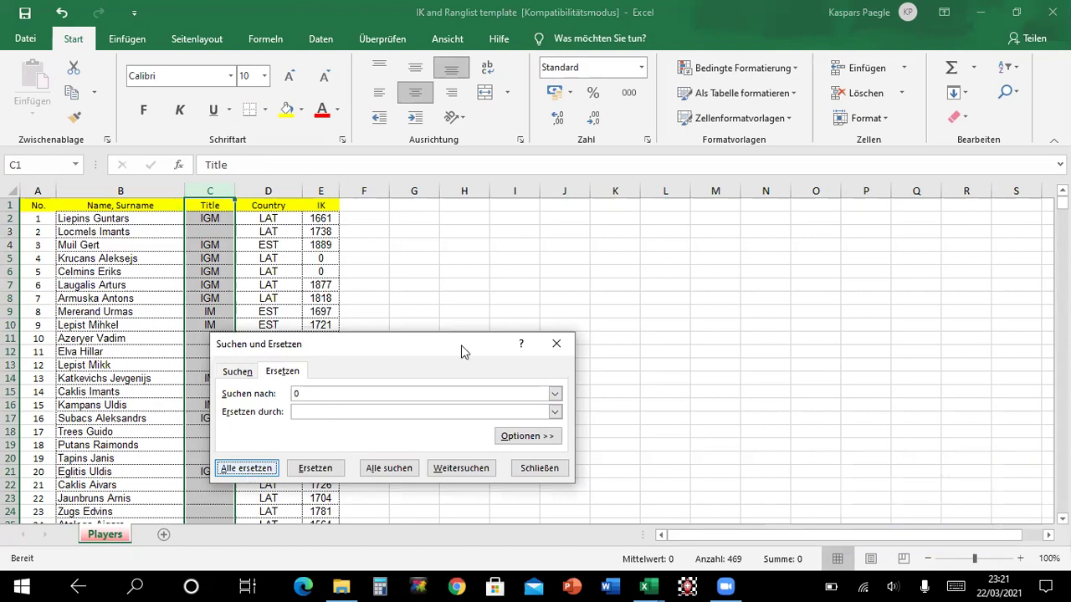
click(536, 336)
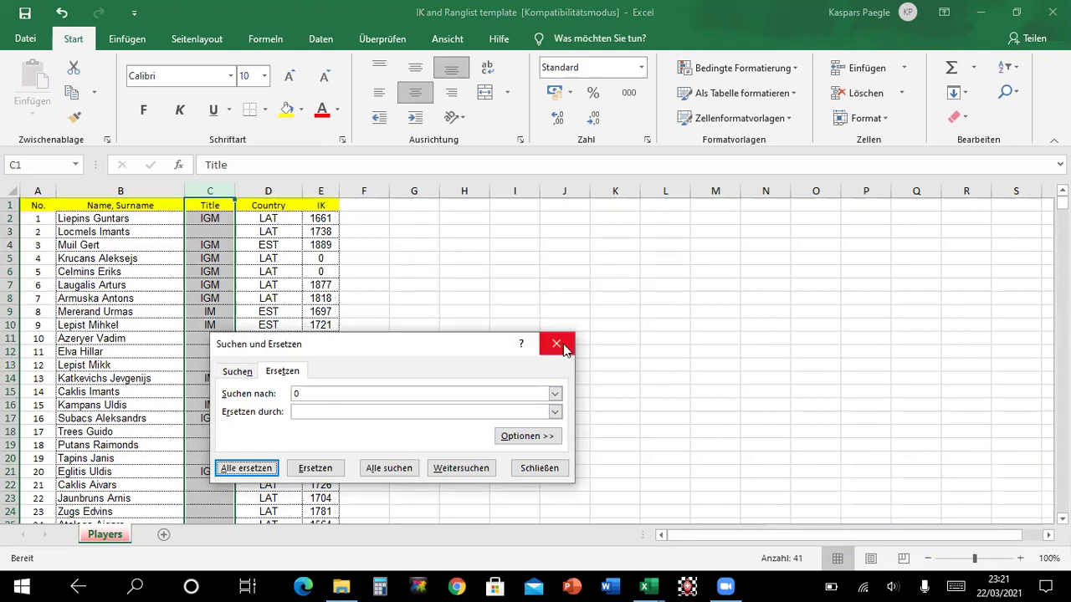
key(Escape)
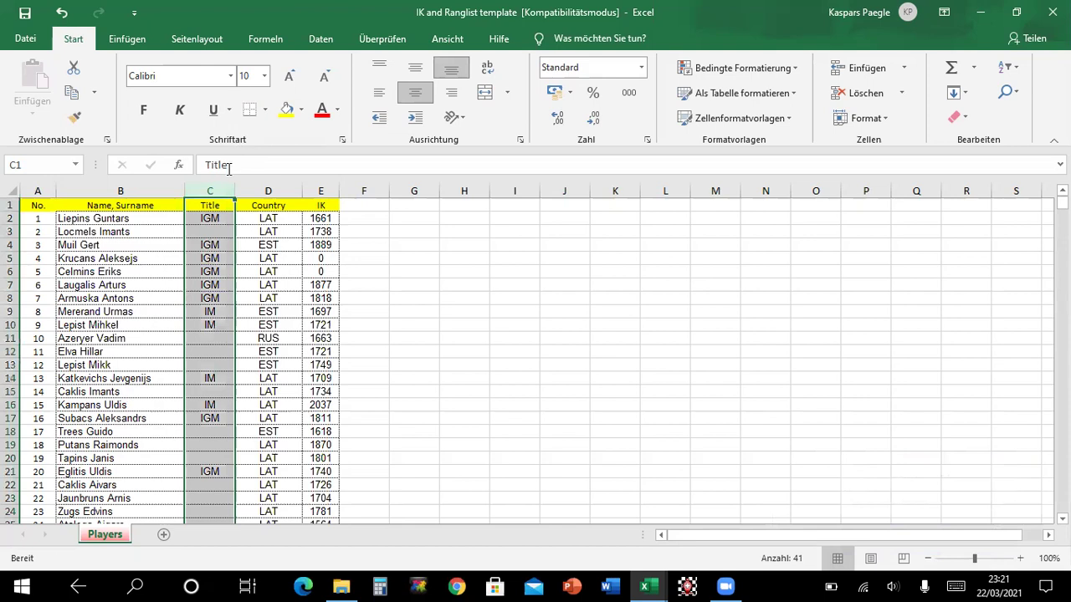
Confirm cell C11 is now blank and close the template workbook
click(209, 338)
click(241, 167)
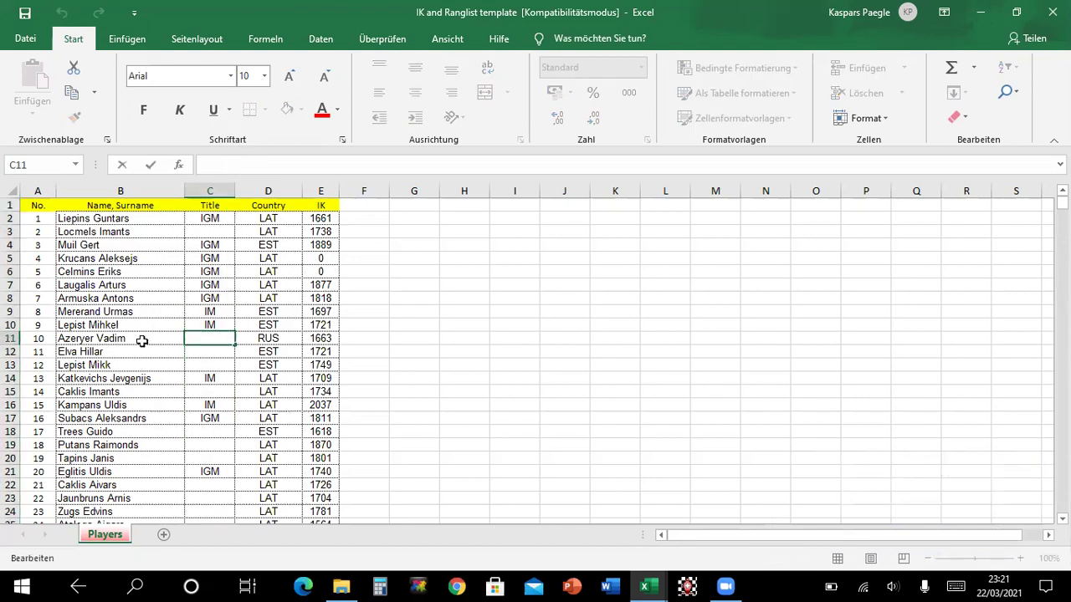
click(143, 342)
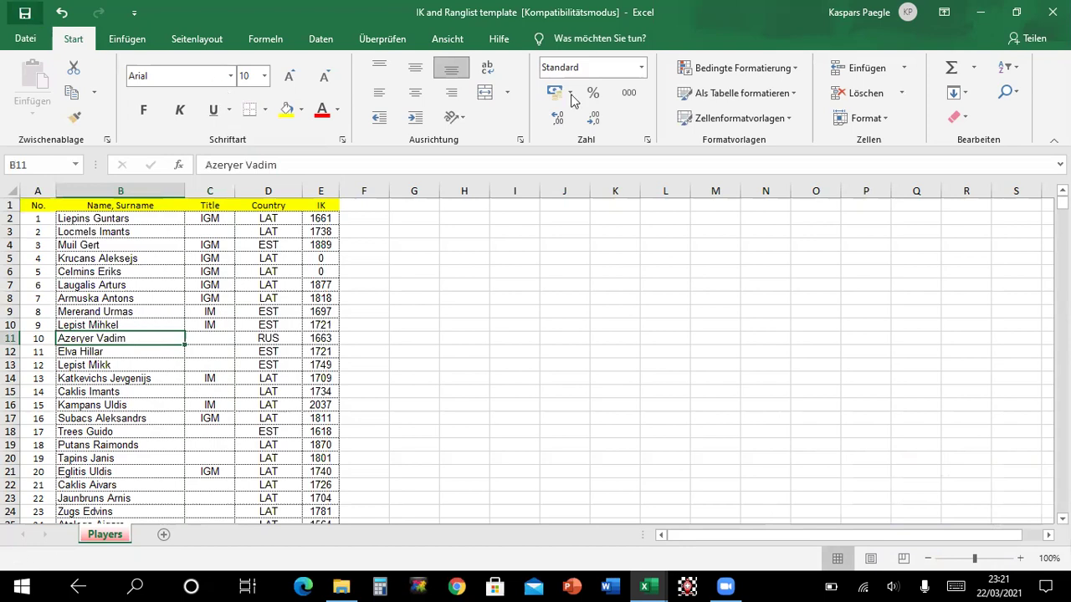
click(1052, 12)
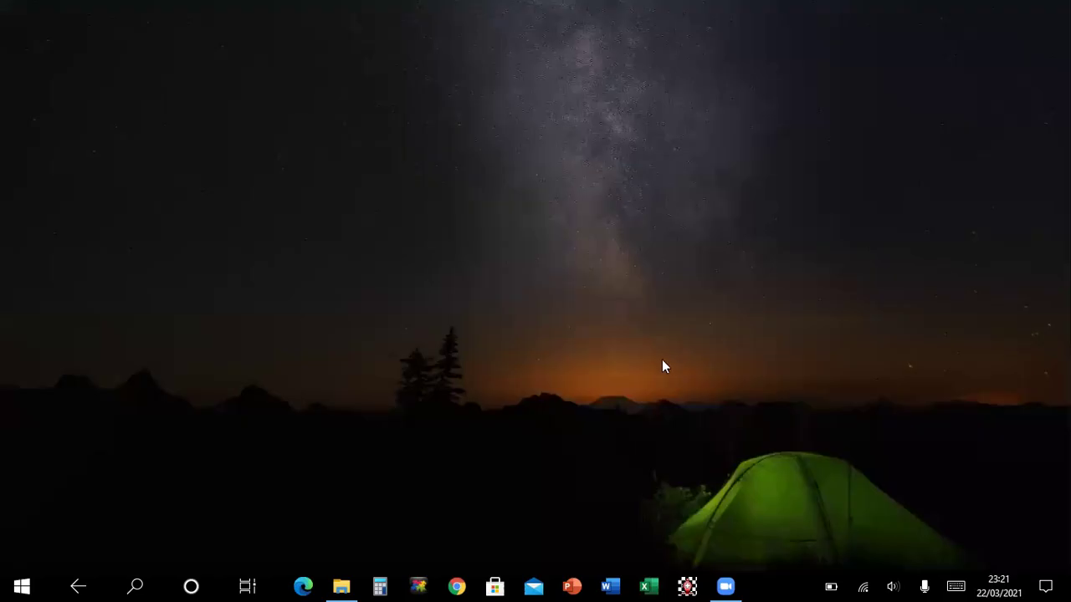
Bring the DEMO folder window forward and launch Excel from the taskbar
key(alt+Tab)
key(Tab)
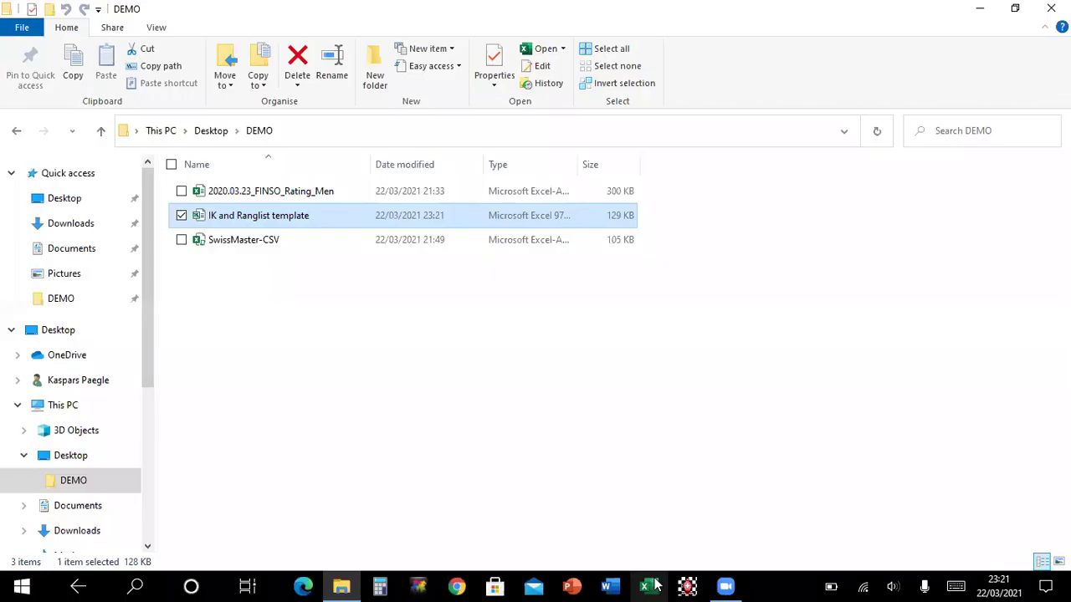
click(646, 586)
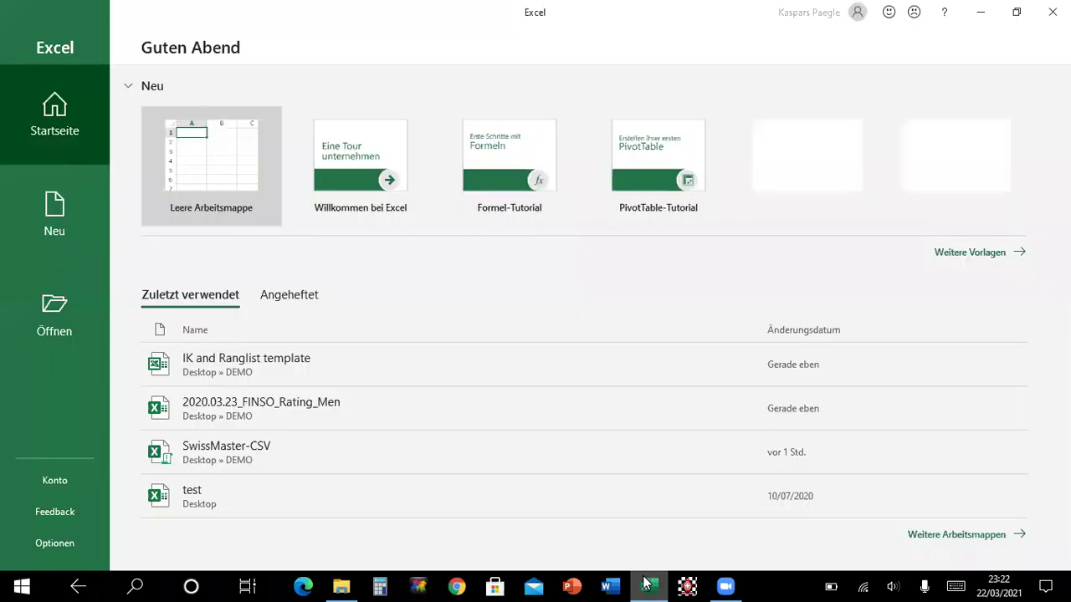
Go to the Trust Center page of Excel Options
click(309, 356)
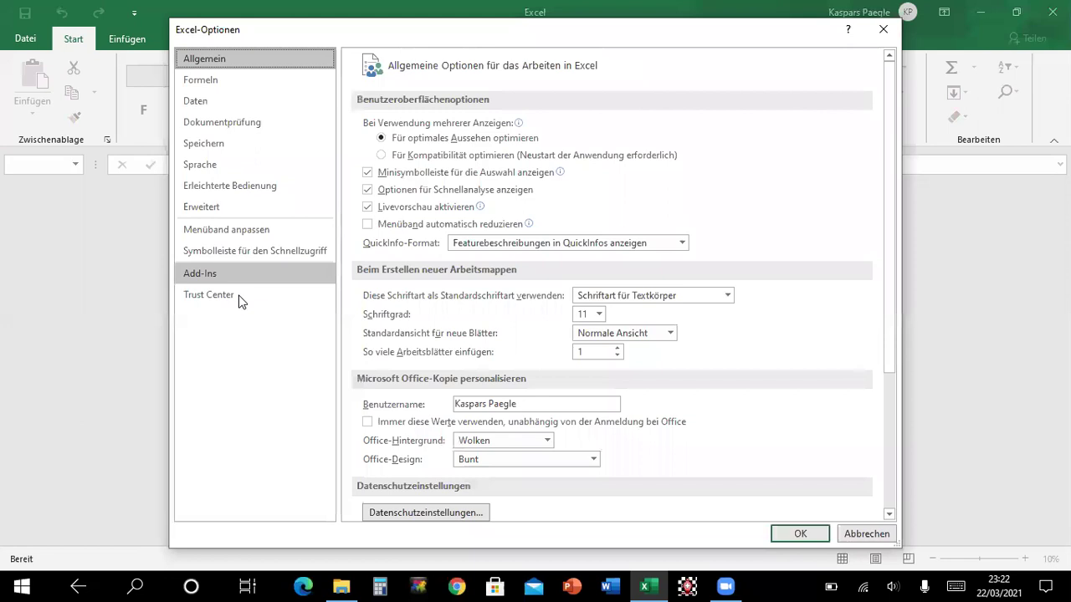
click(239, 299)
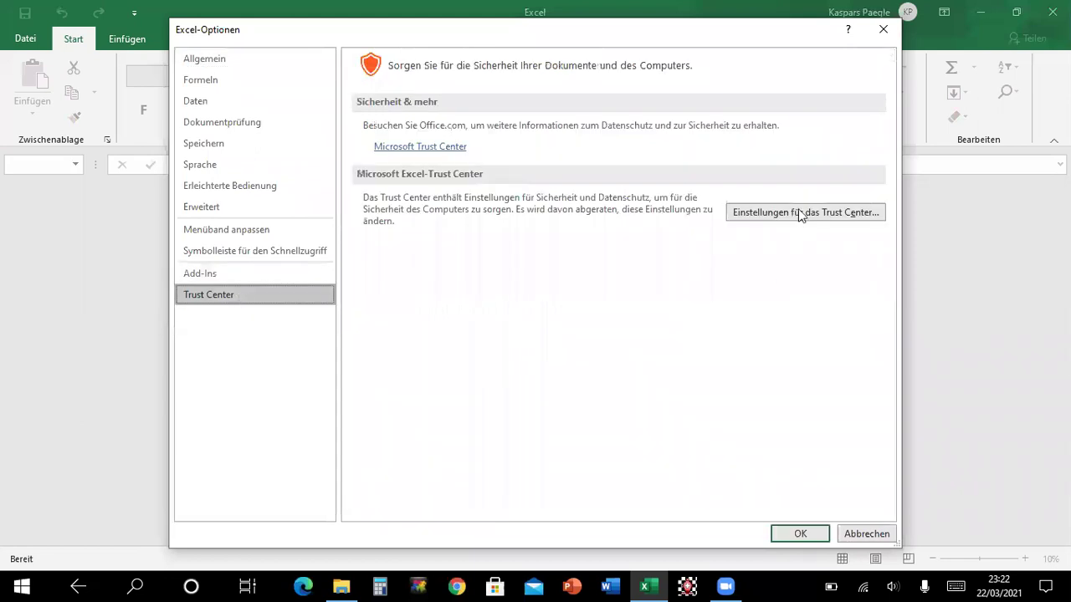
In Trust Center settings, enable all ActiveX controls with safe mode turned on
click(798, 212)
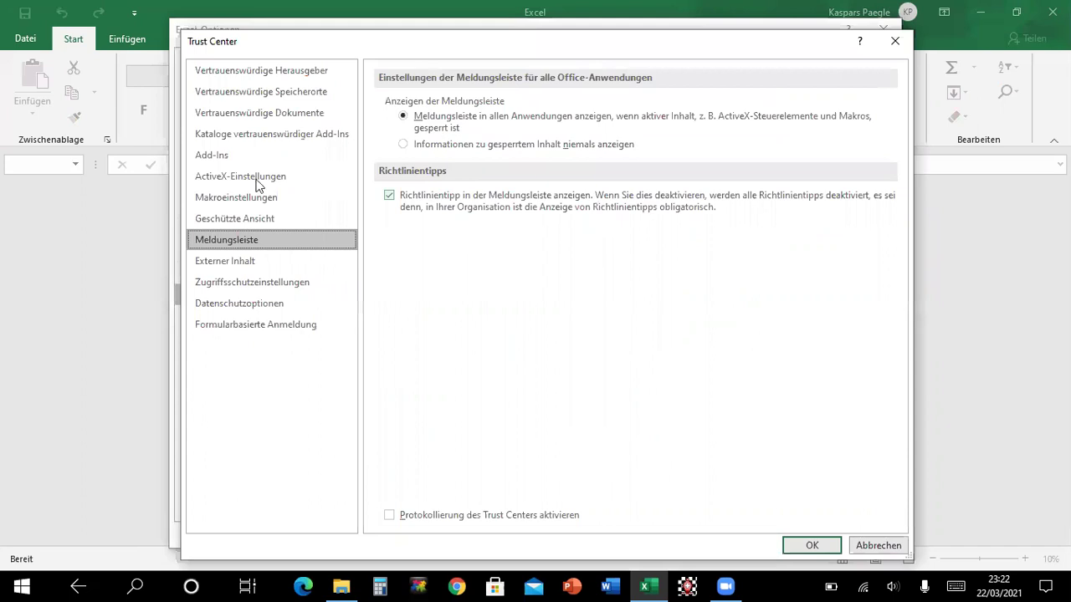
click(251, 179)
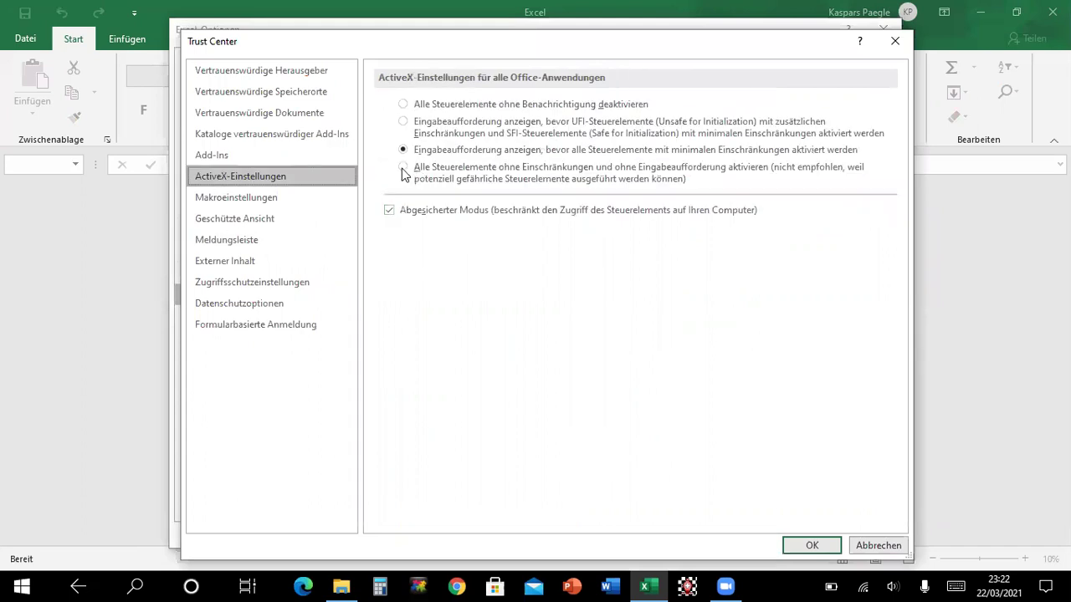
click(404, 168)
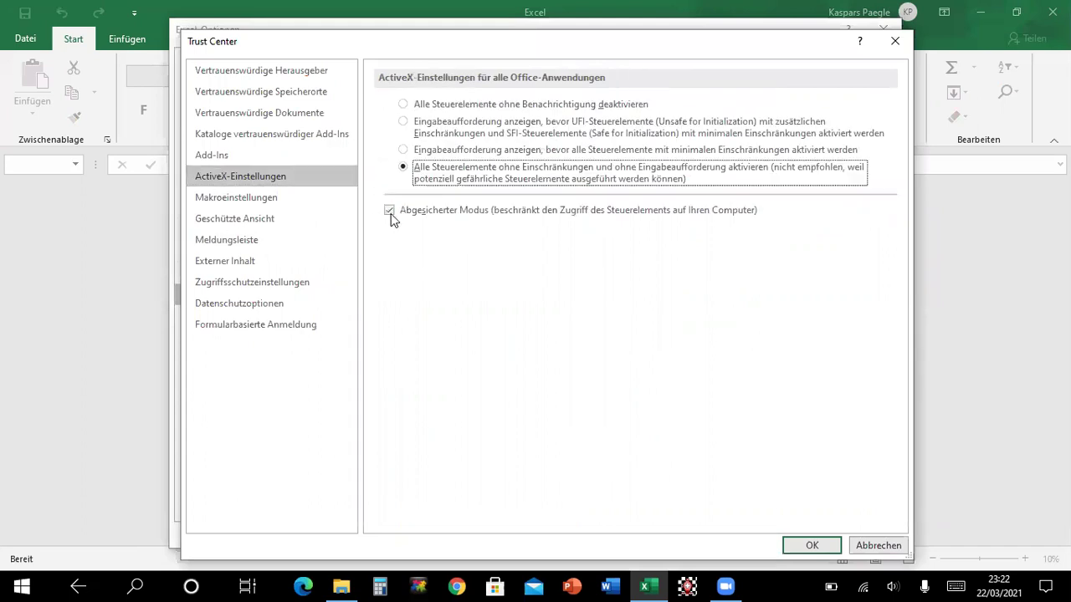
click(391, 213)
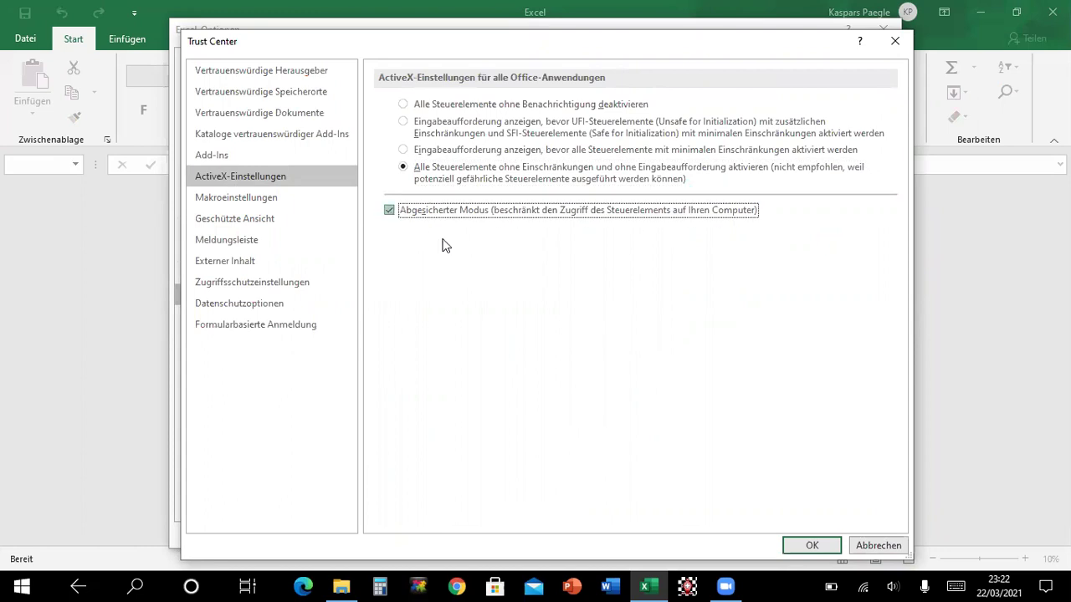
Enable all macros, trust VBA project object model access, confirm, and close Excel
click(265, 199)
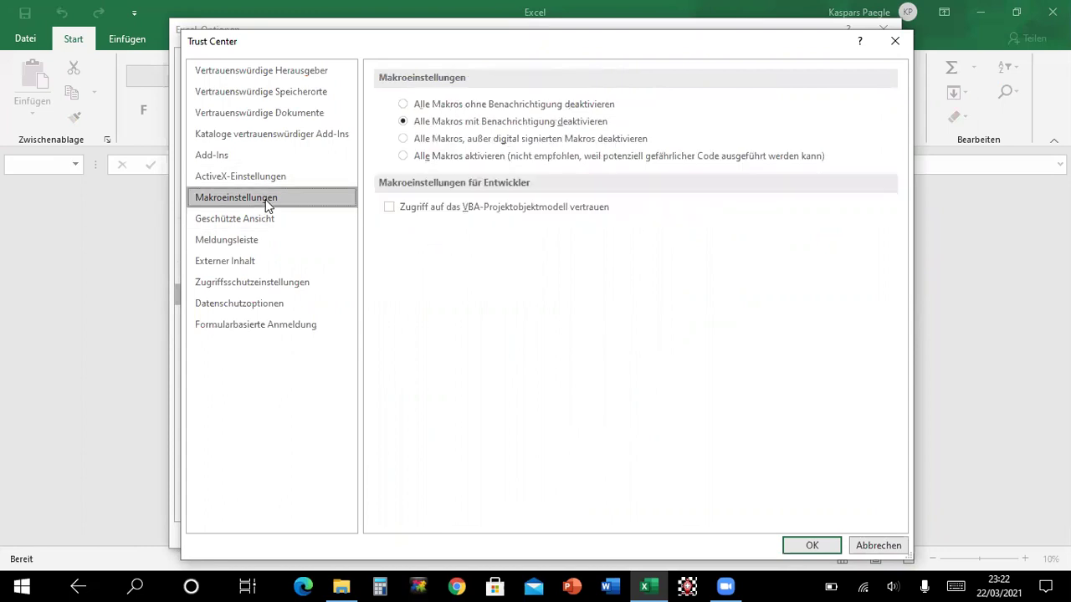
click(403, 155)
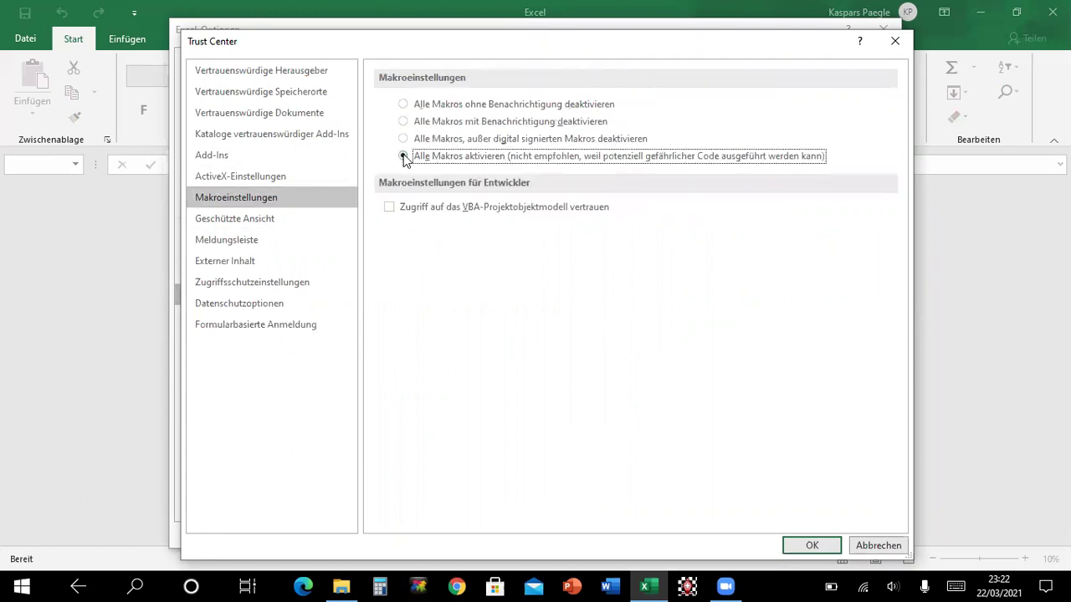
click(389, 208)
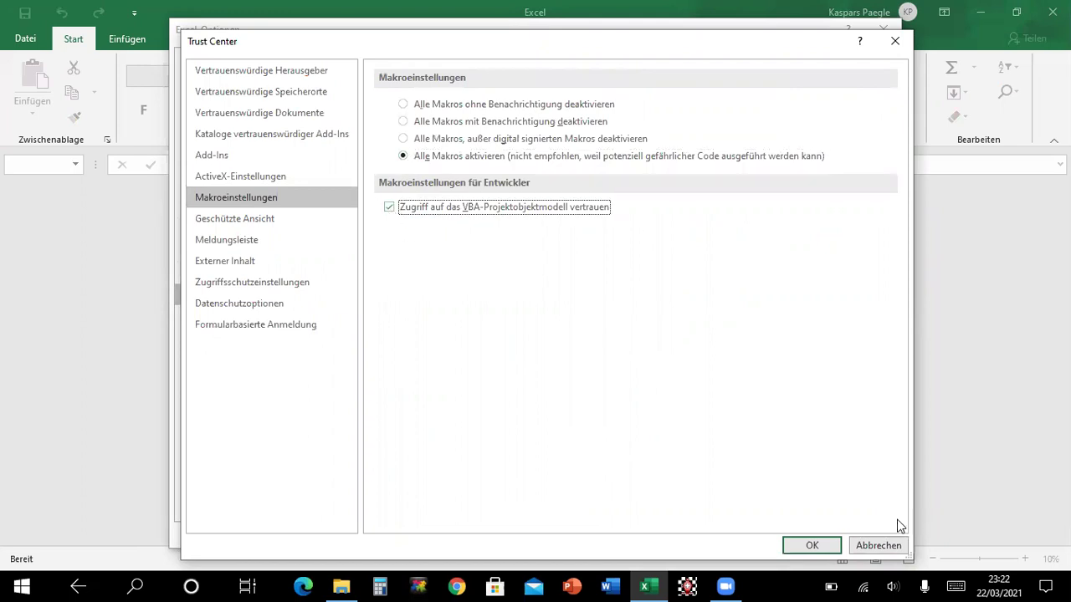
click(824, 547)
click(808, 534)
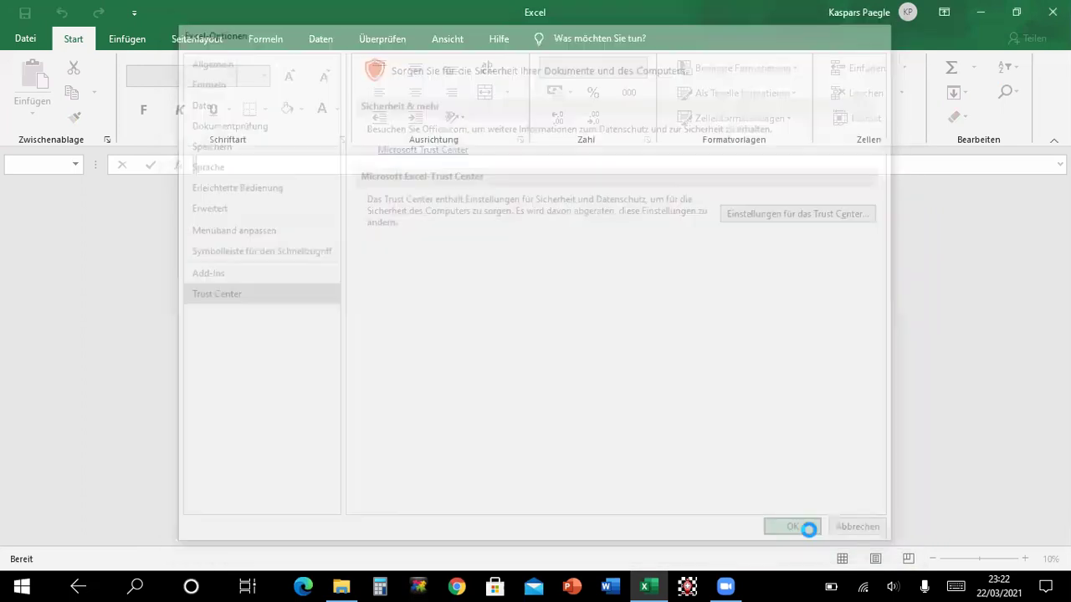
click(1052, 12)
key(super)
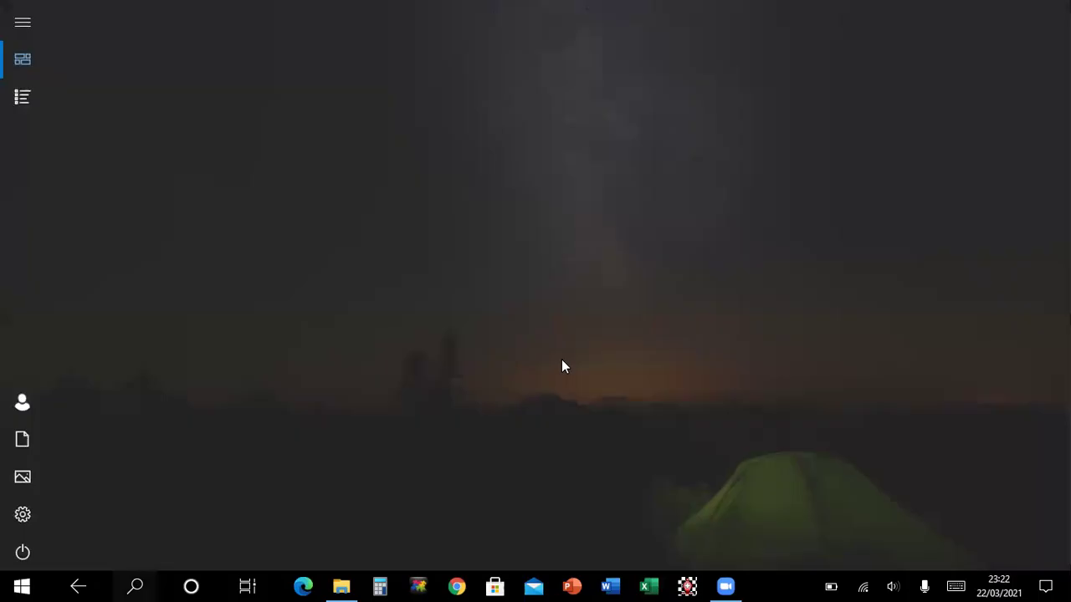
Open SwissMaster-CSV.xlsm from the DEMO folder in Excel
key(alt+Tab)
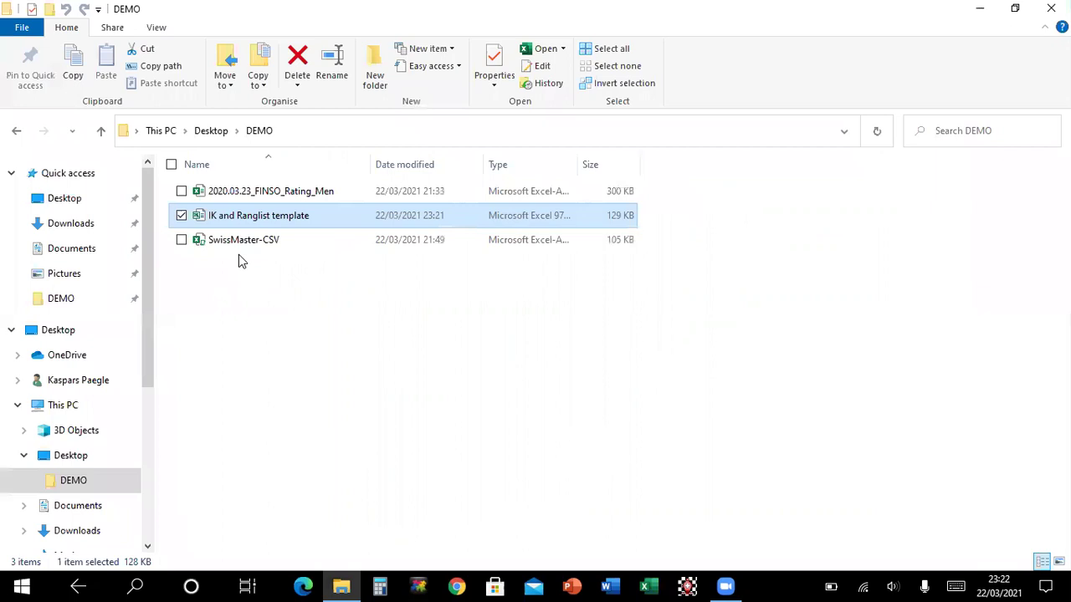
click(239, 241)
double_click(244, 245)
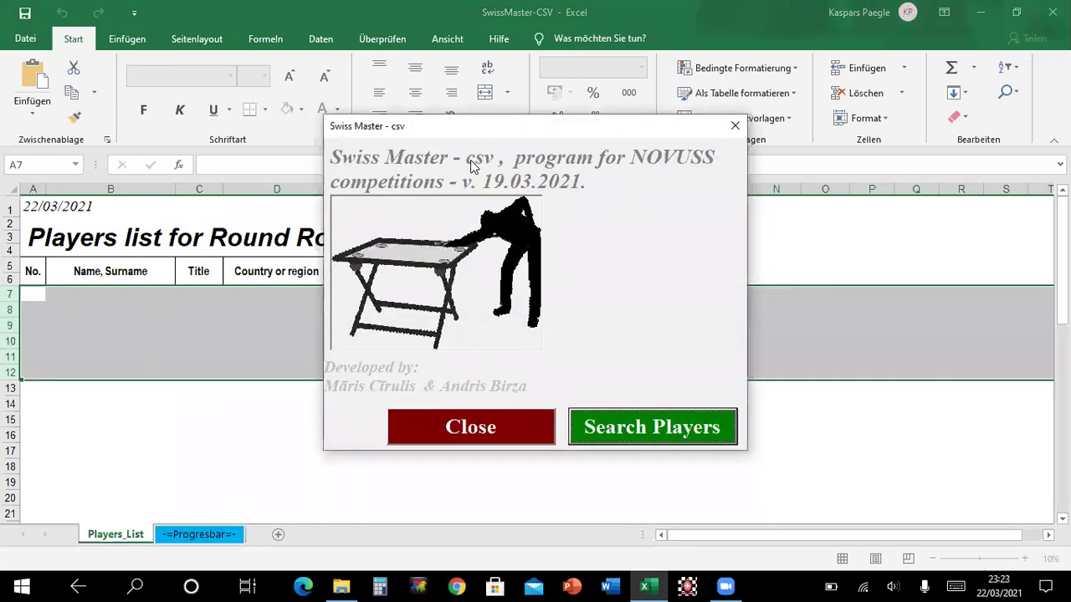
Run Search Players and browse to Desktop > DEMO to choose IK and Ranglist template
click(674, 429)
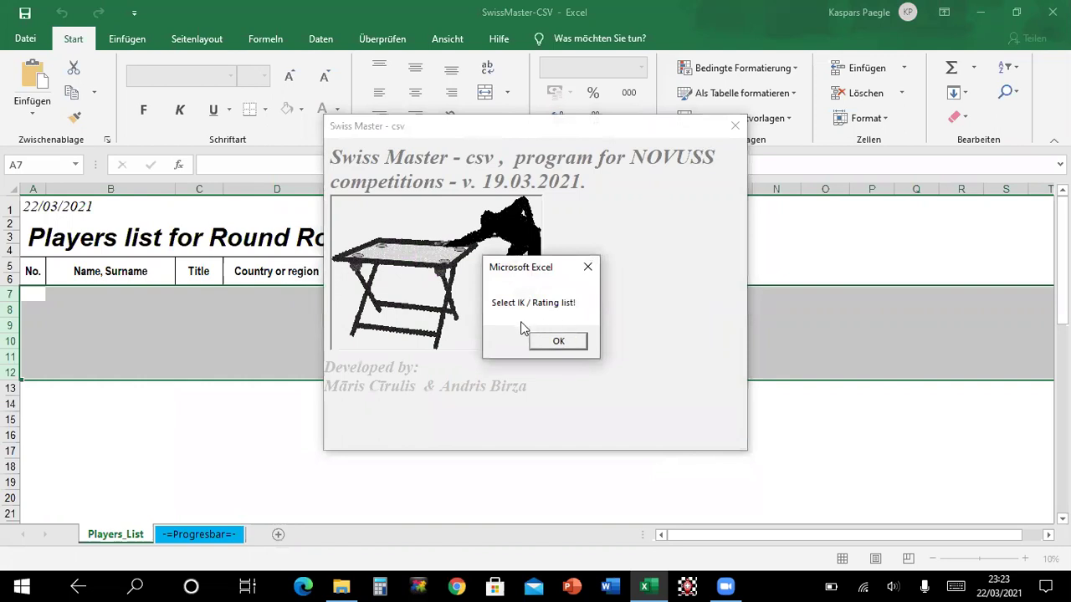
click(558, 341)
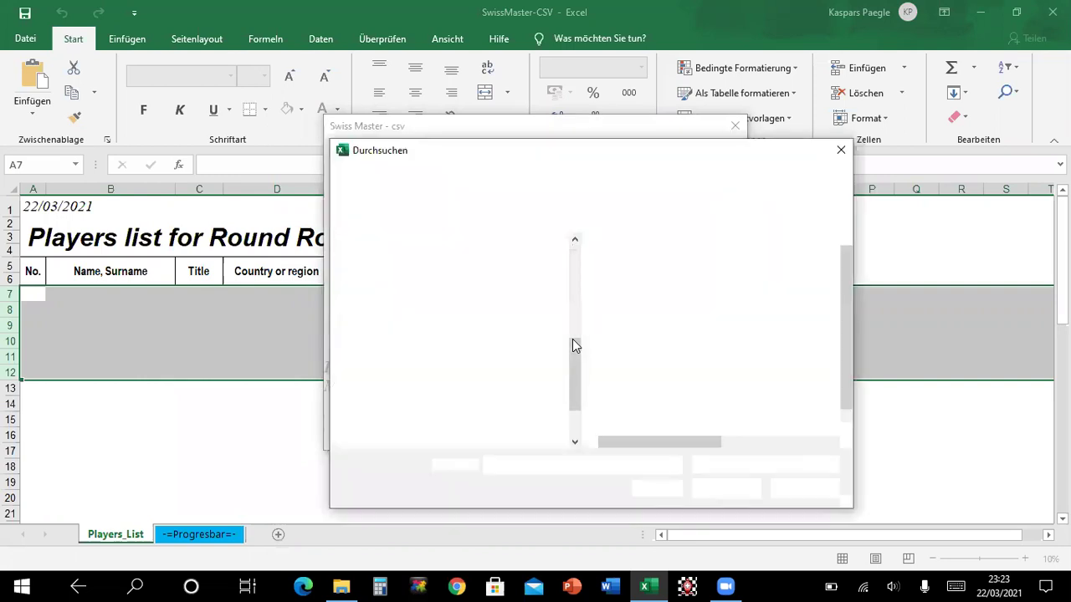
scroll(572, 339, up, 5)
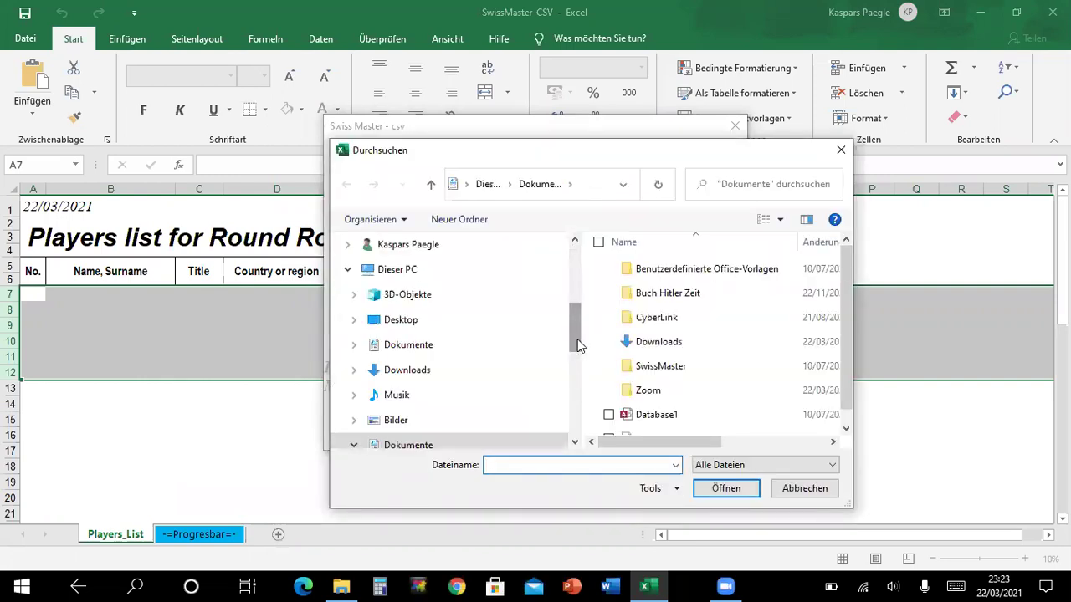
click(499, 277)
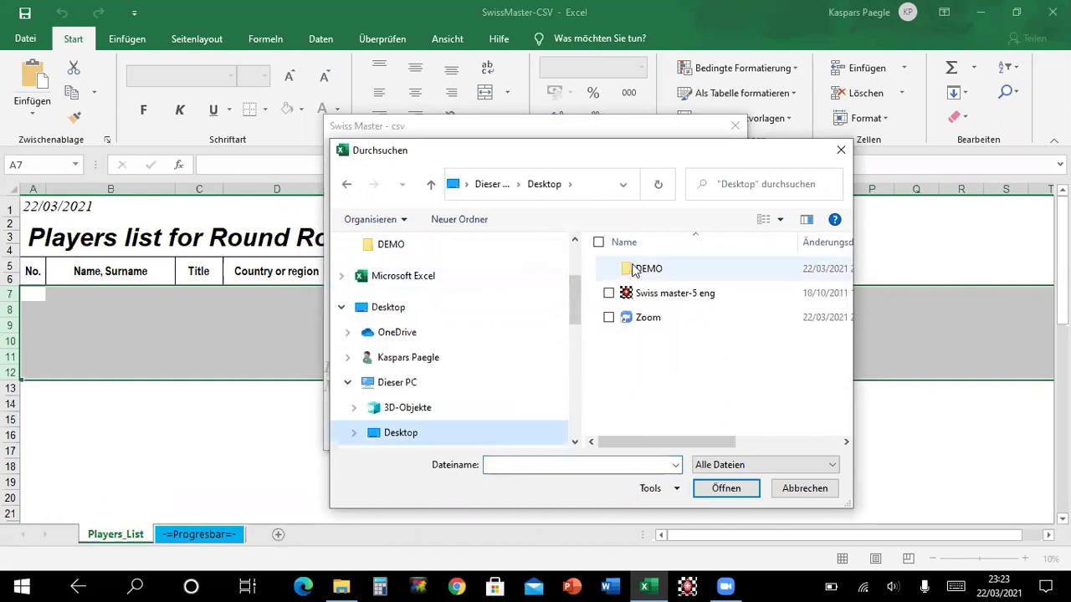
double_click(656, 271)
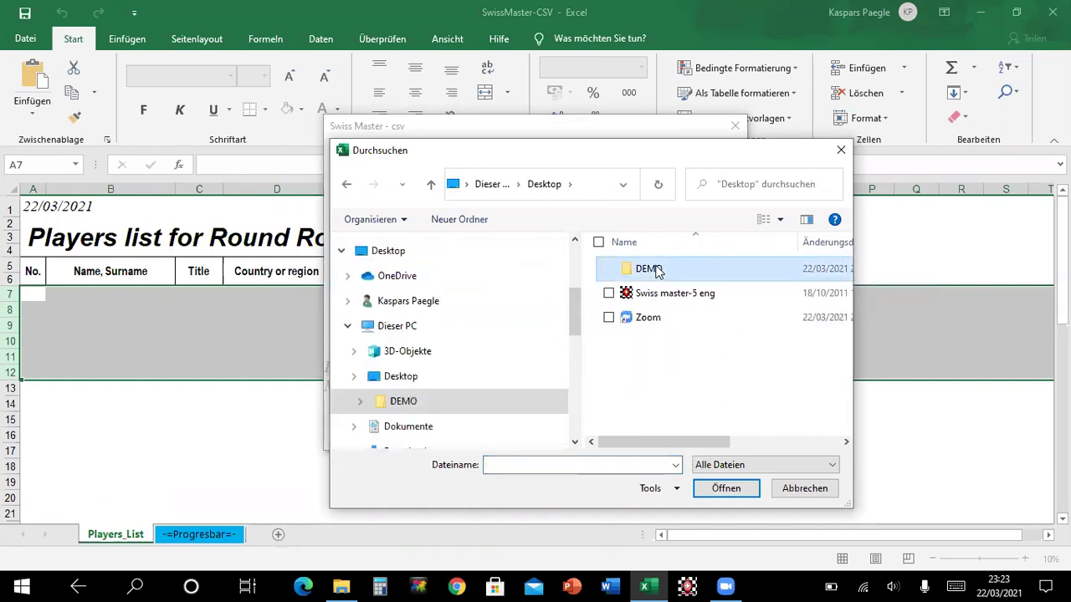
click(701, 296)
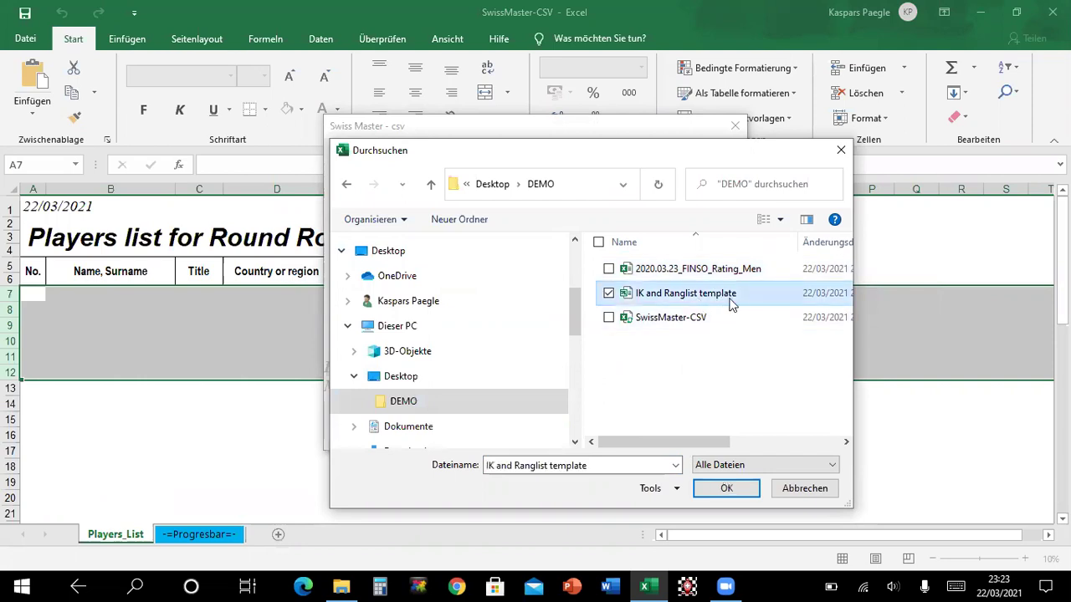
Load IK and Ranglist template as the rating list, opening Selecting of players
click(733, 488)
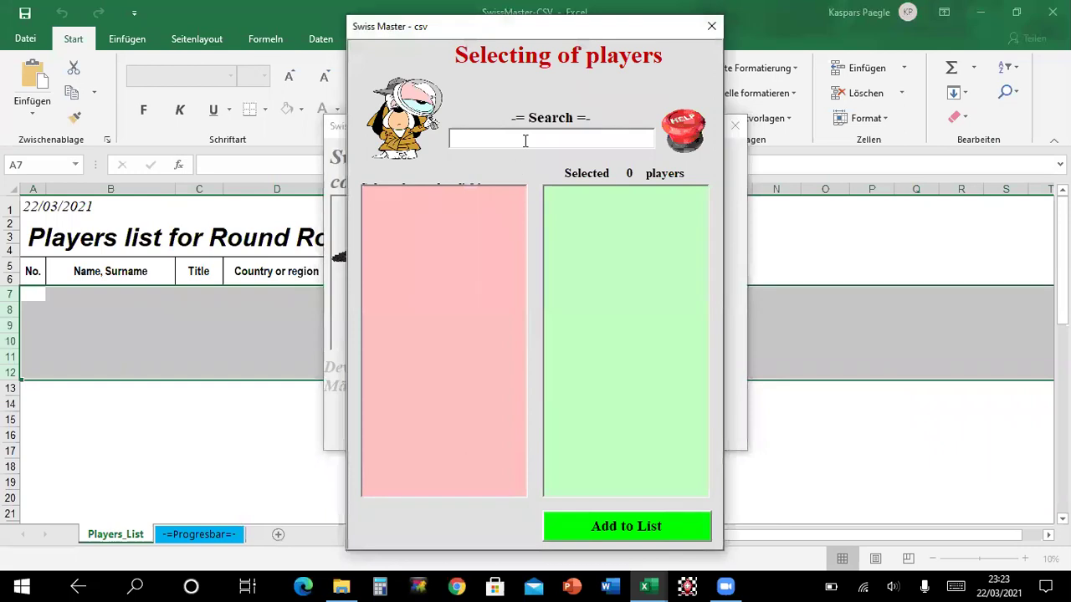
Search for 'pa' and add five matching players to the selection
text(pa)
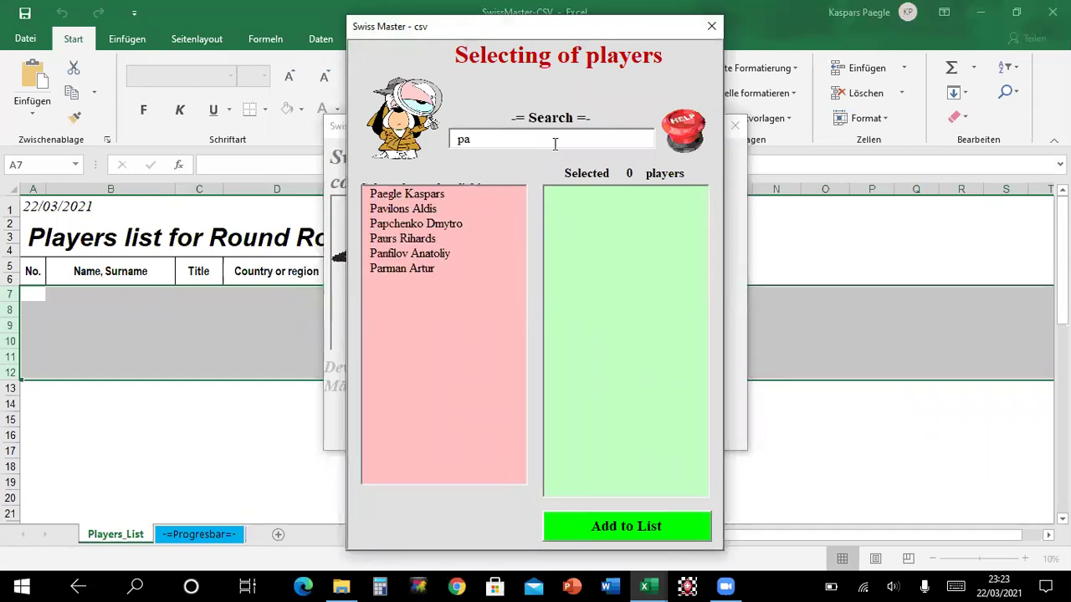
click(408, 195)
click(409, 208)
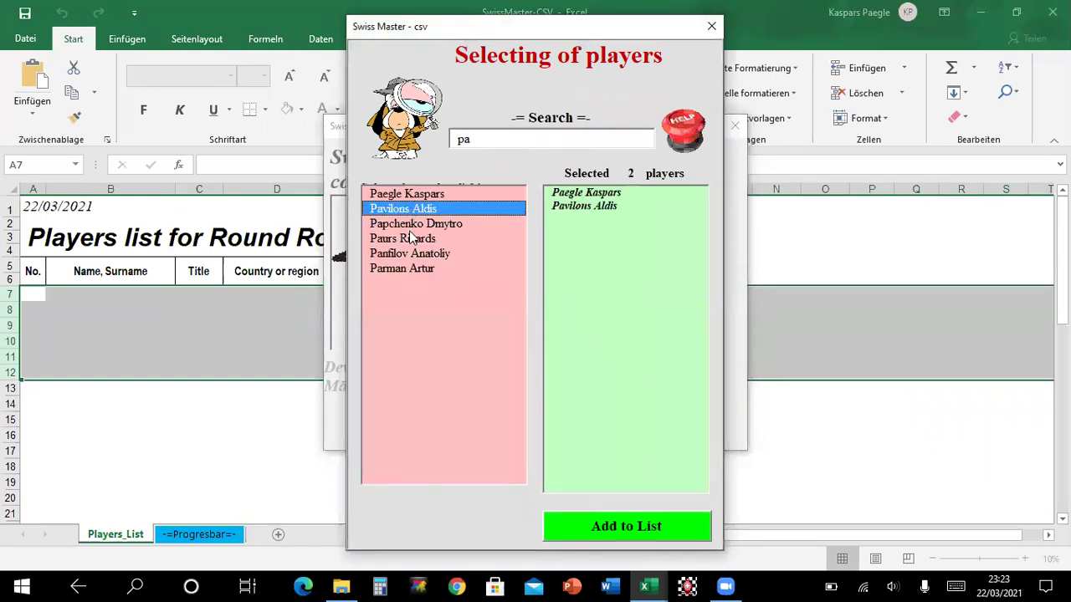
click(410, 239)
click(410, 254)
click(412, 269)
Replace the search with 'al' and add three matching players
double_click(500, 144)
text(al)
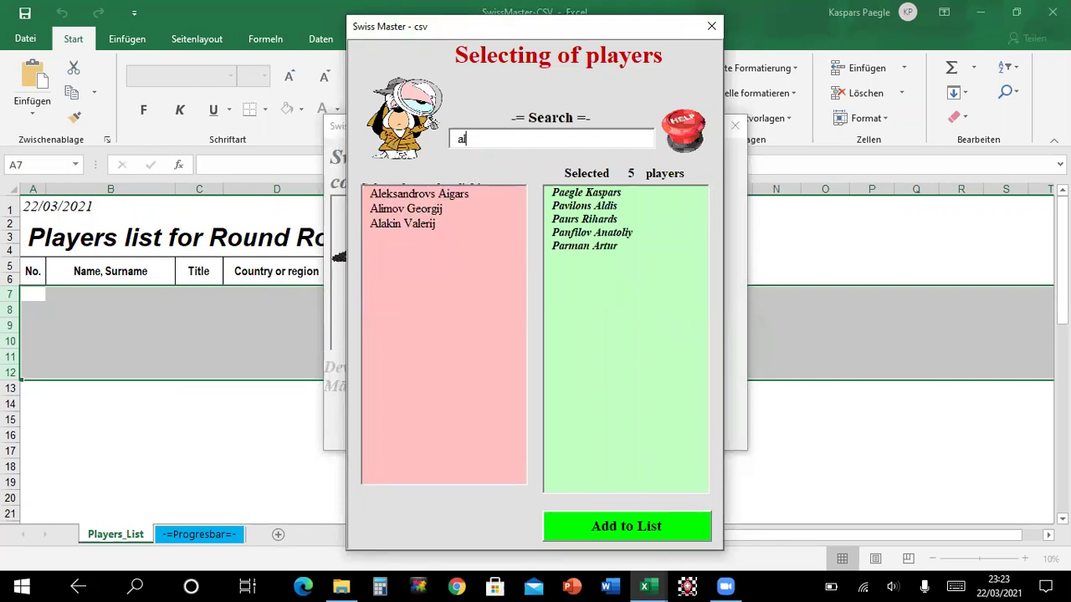
click(395, 224)
click(395, 208)
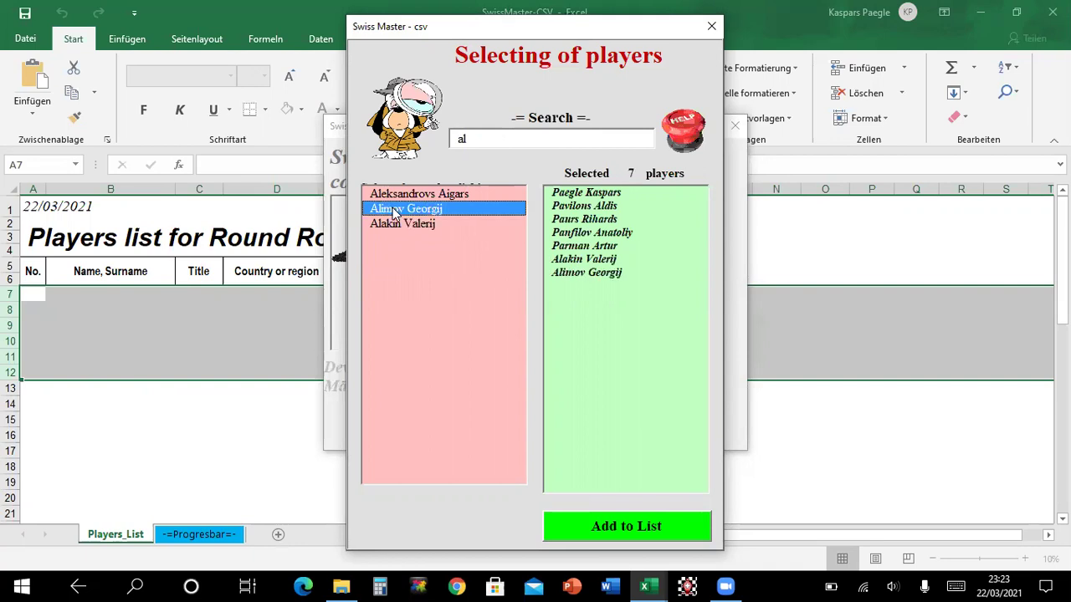
click(401, 194)
Add three players found by 'gu' and the single player found by 'g'
key(Tab)
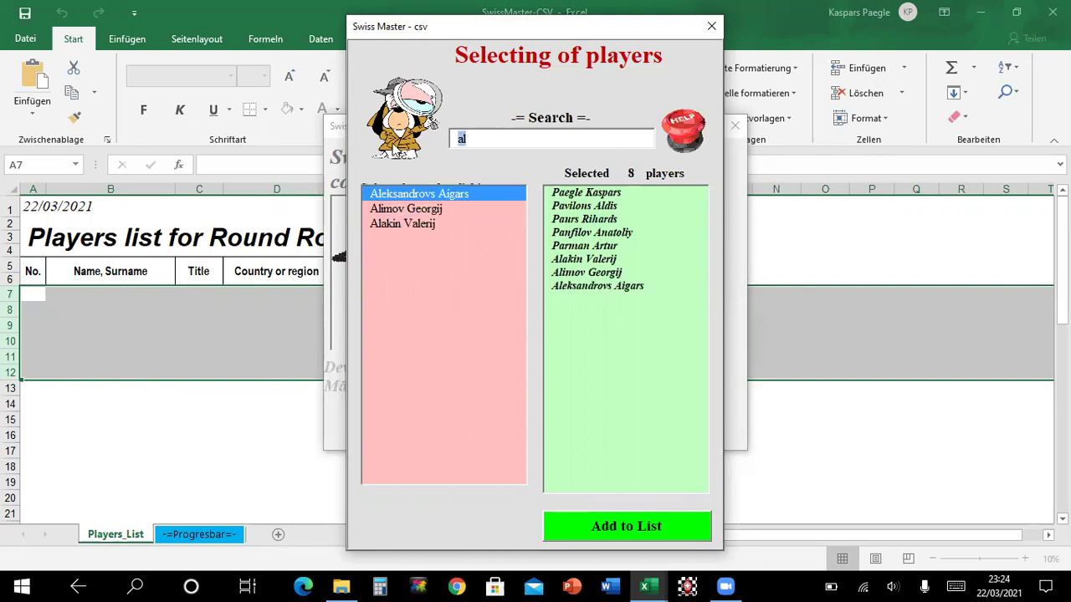
text(gu)
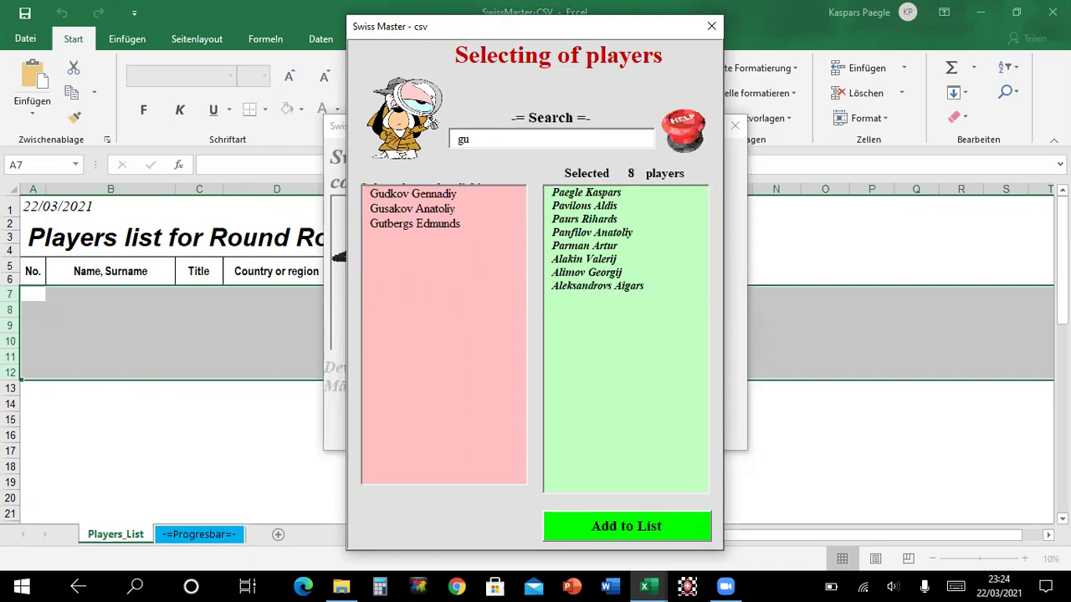
double_click(395, 194)
double_click(397, 208)
double_click(399, 223)
click(518, 140)
key(BackSpace)
key(BackSpace)
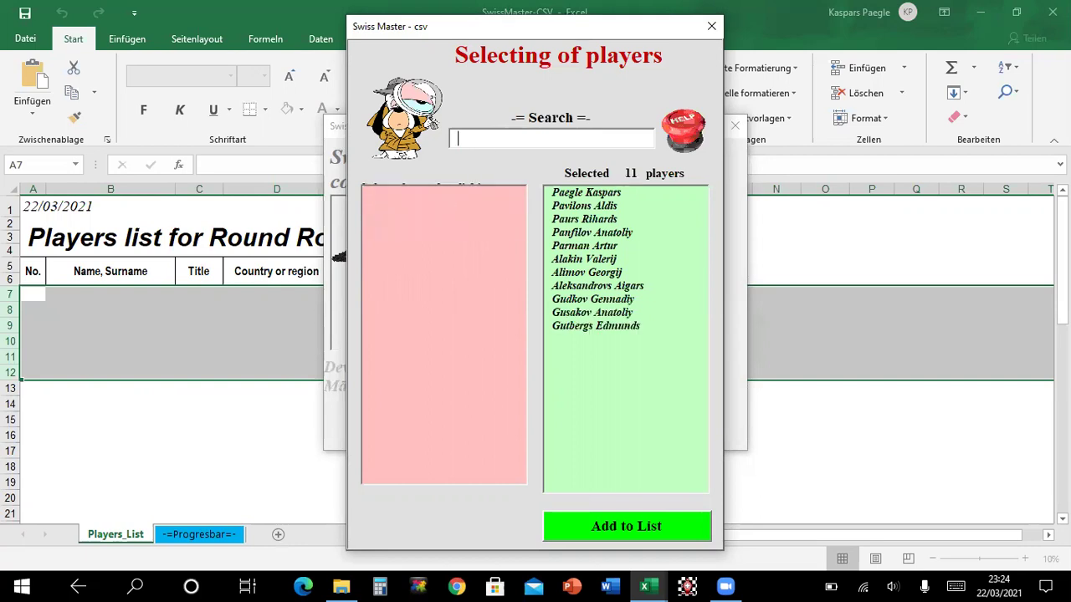
text(eg)
double_click(433, 192)
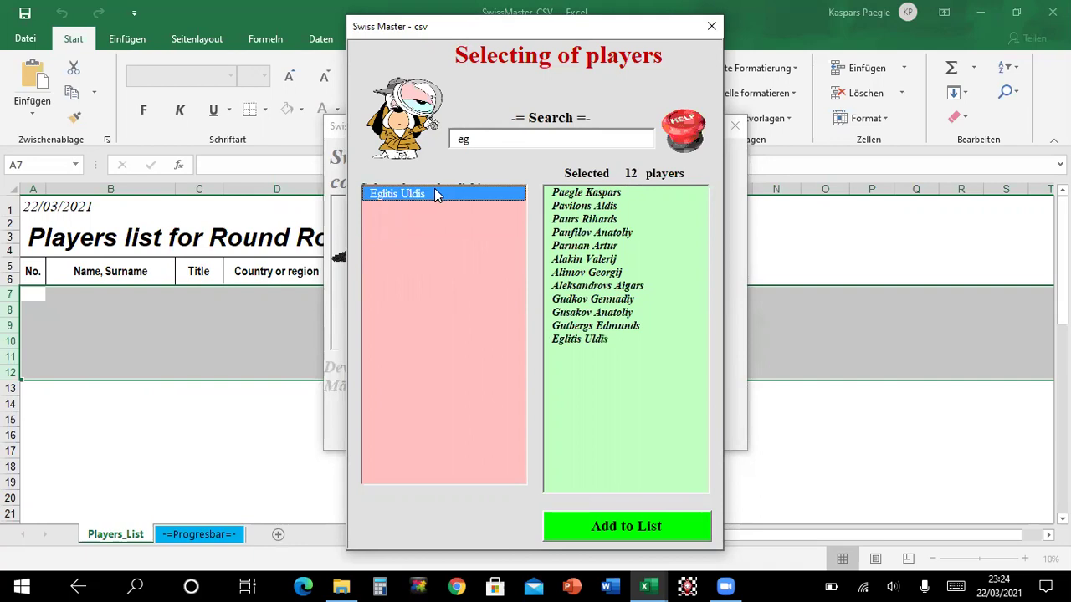
Remove several unwanted players from the selected list
click(603, 260)
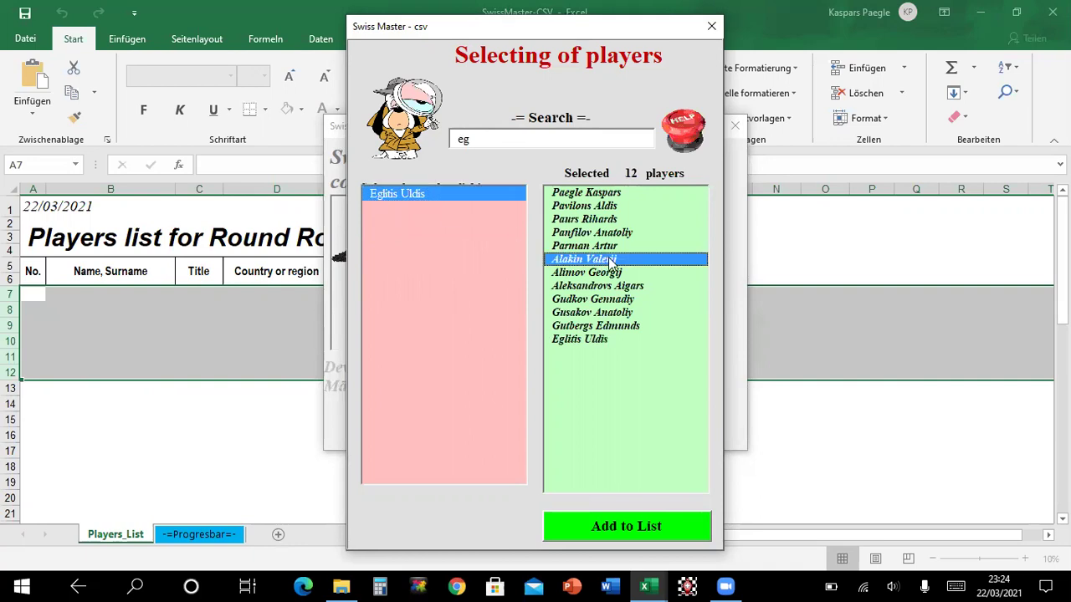
double_click(611, 260)
double_click(621, 272)
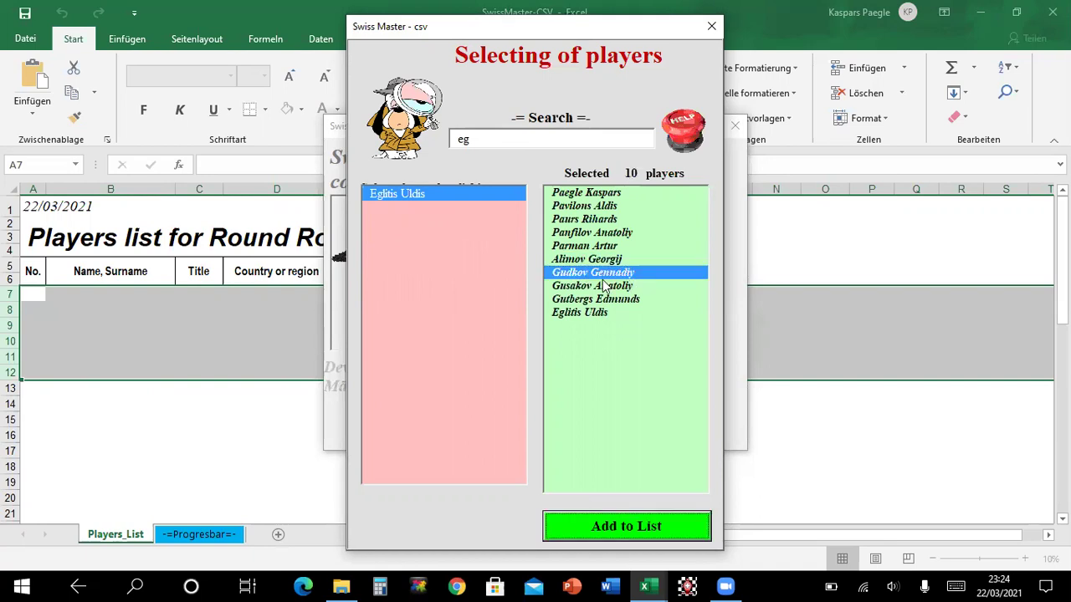
double_click(604, 285)
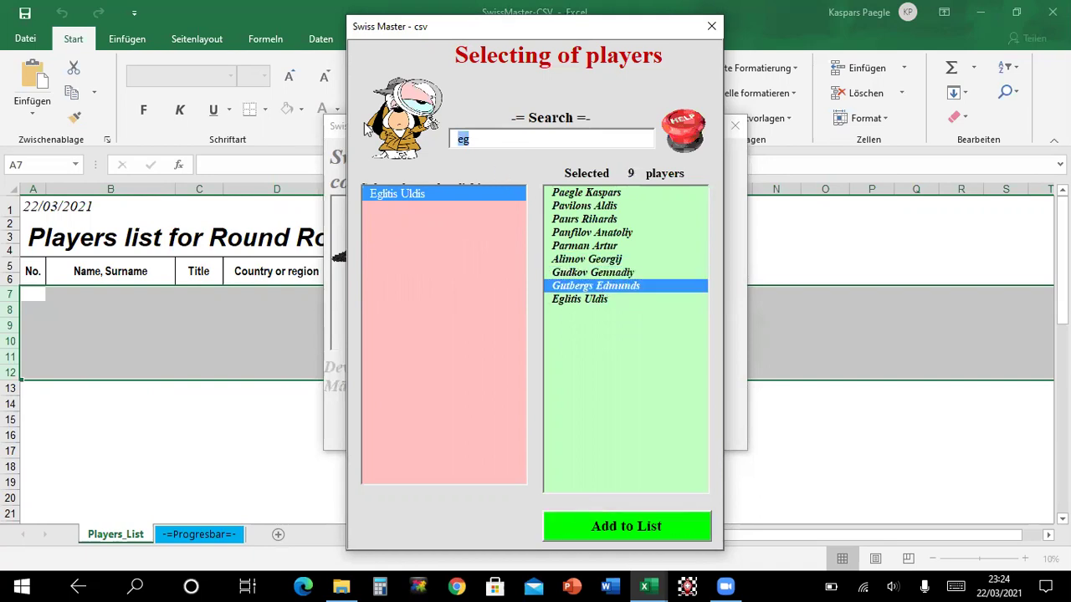
Search for 'pe' and add five of the results
text(pe)
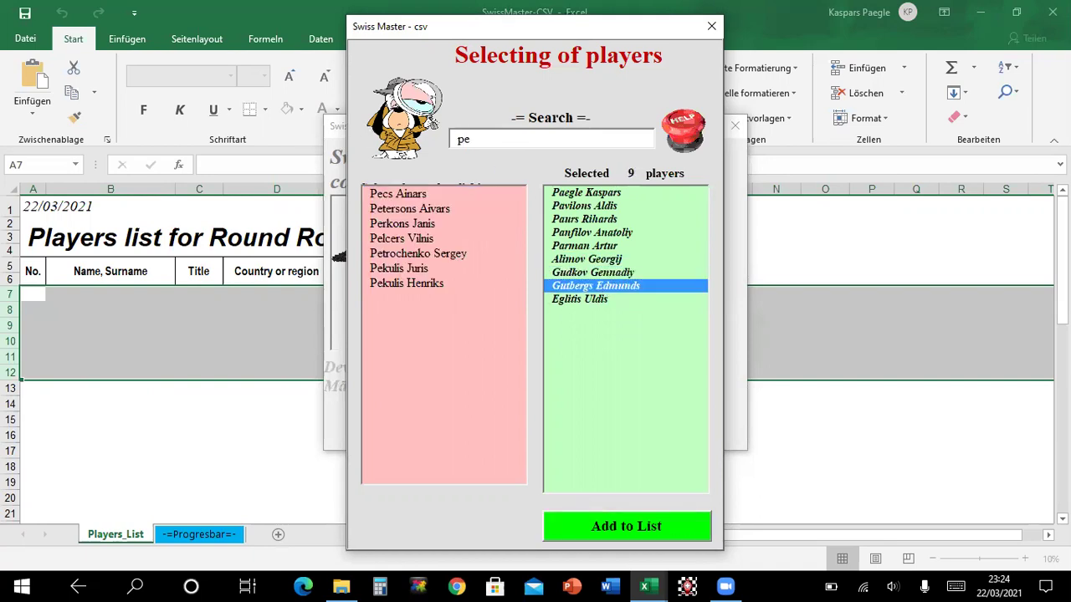
double_click(389, 194)
double_click(393, 224)
double_click(393, 253)
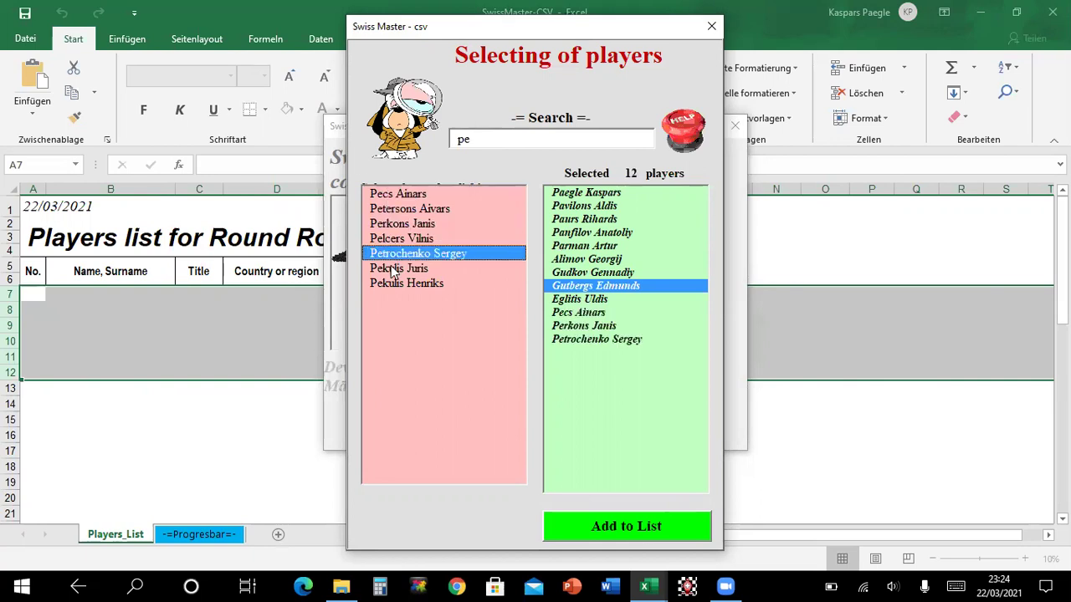
double_click(393, 269)
double_click(394, 283)
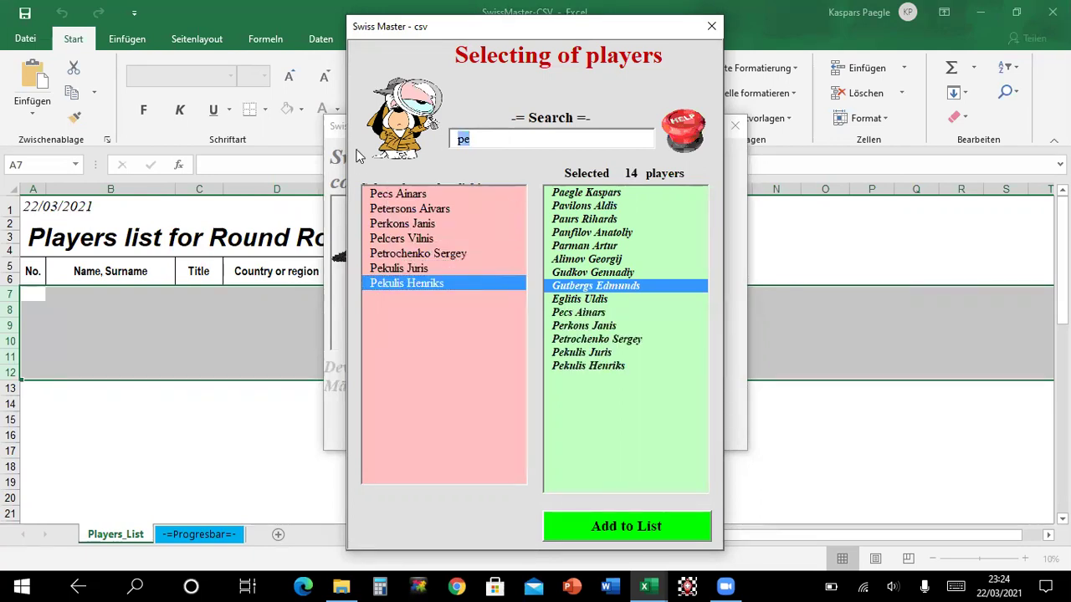
Search for 'ku' and add eleven of the results
text(ku)
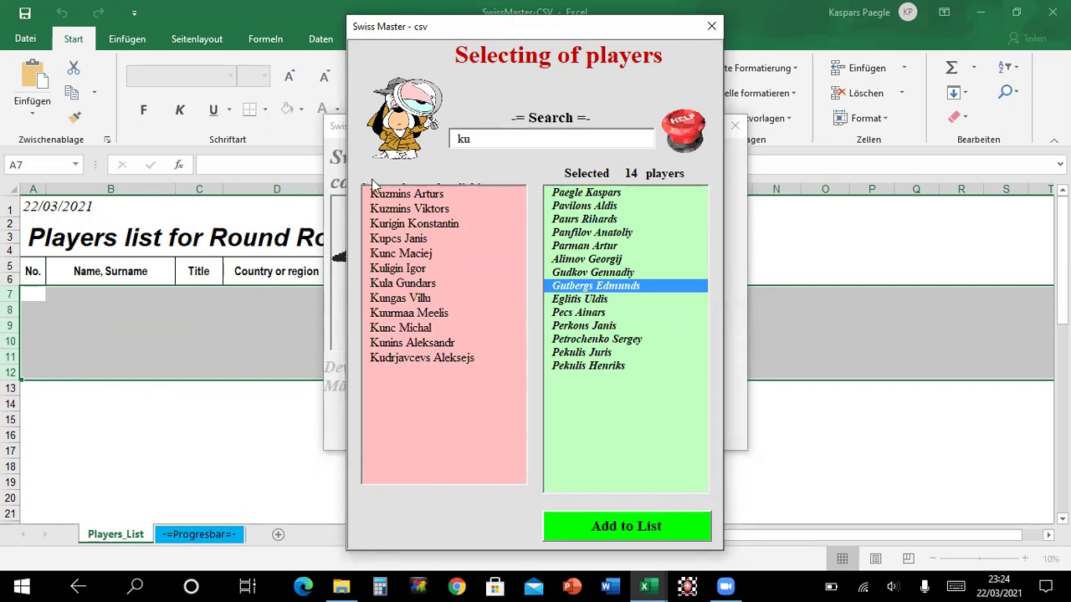
double_click(391, 194)
double_click(392, 208)
double_click(393, 224)
double_click(394, 239)
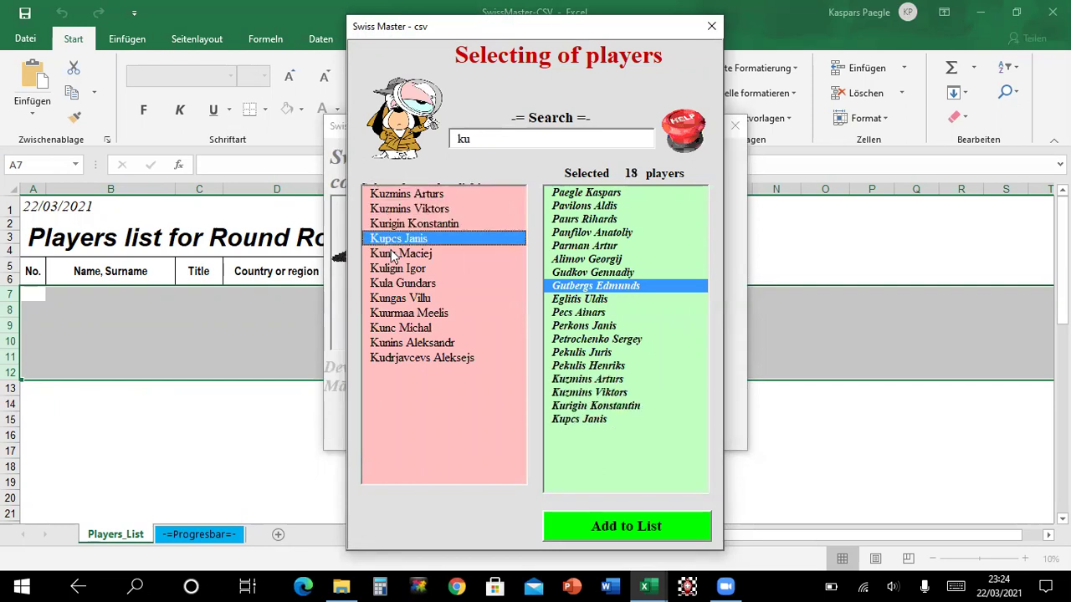
double_click(393, 254)
double_click(394, 268)
double_click(395, 283)
double_click(431, 314)
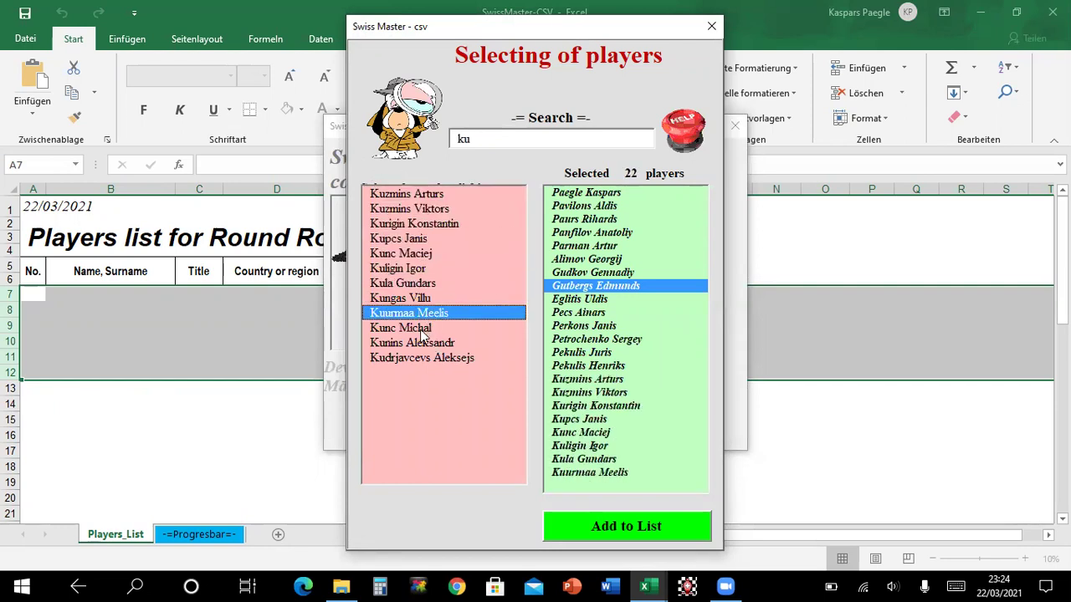
double_click(423, 329)
double_click(425, 344)
double_click(428, 358)
Search for 'lep' and add all three matching players
click(474, 139)
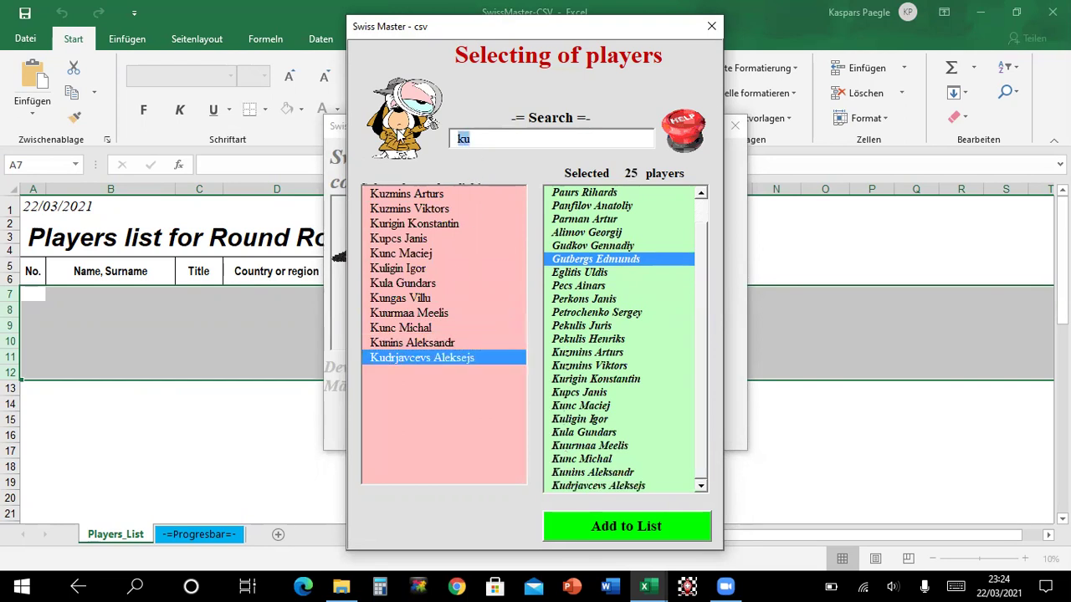
text(lep)
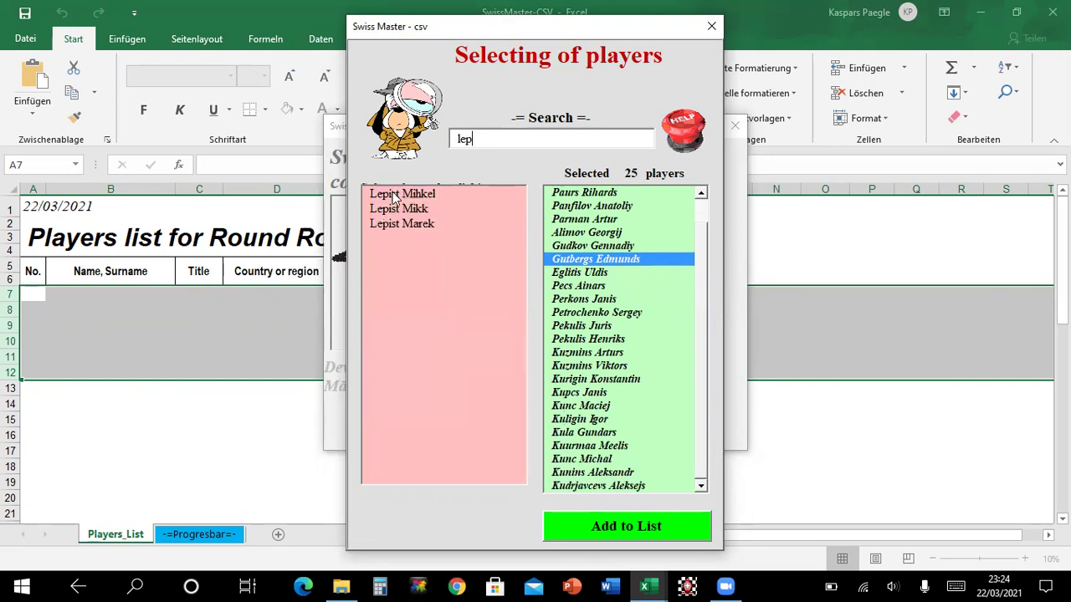
double_click(395, 195)
double_click(396, 209)
double_click(402, 223)
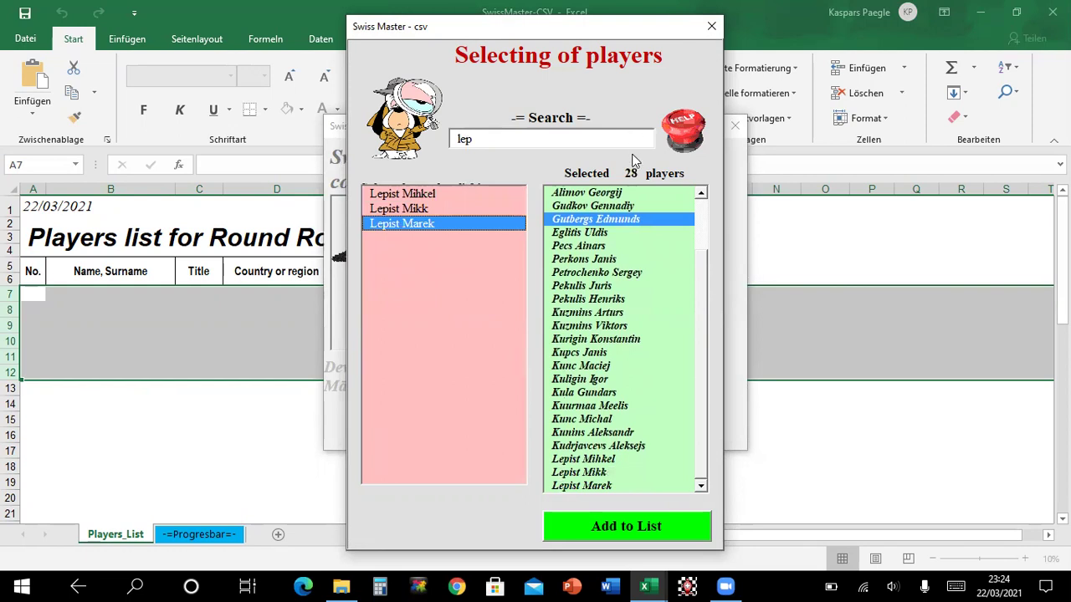
Add the single 'tree' match to reach 29 players and place them on the sheet
click(488, 141)
click(509, 141)
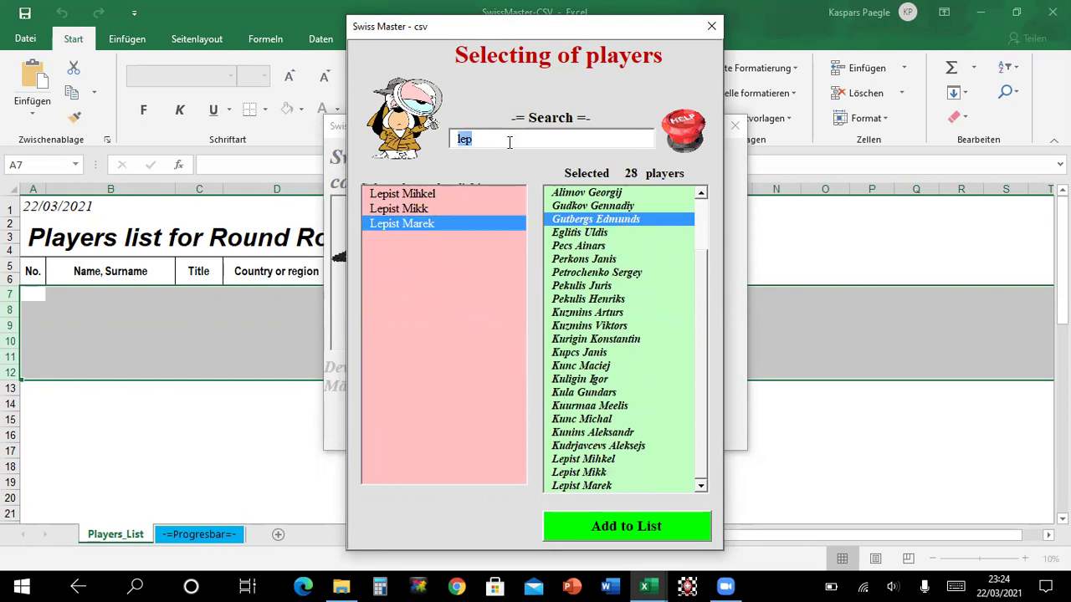
text(tree)
double_click(434, 198)
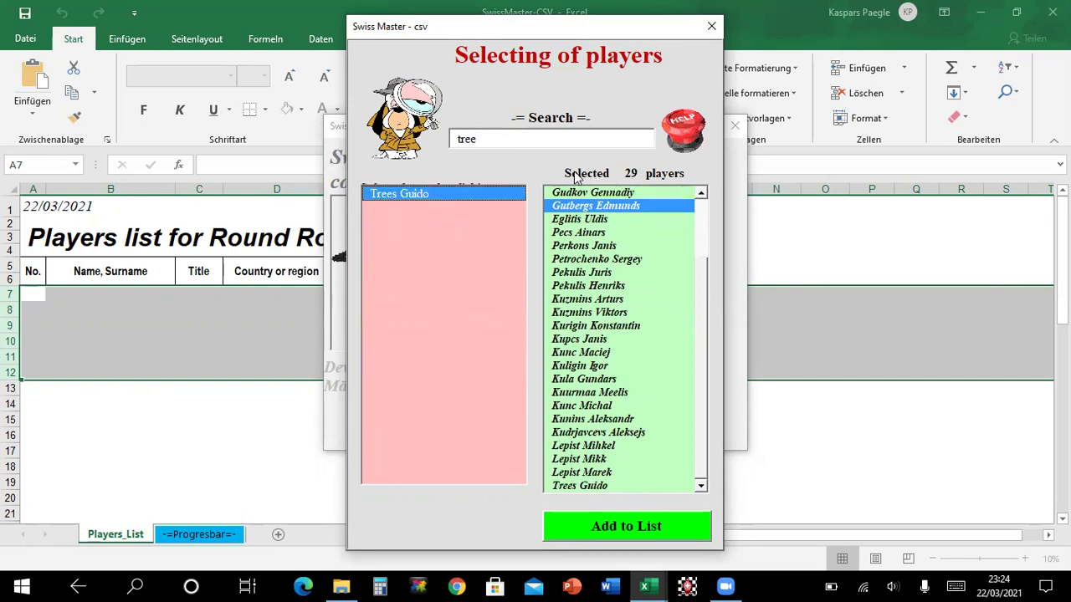
click(638, 527)
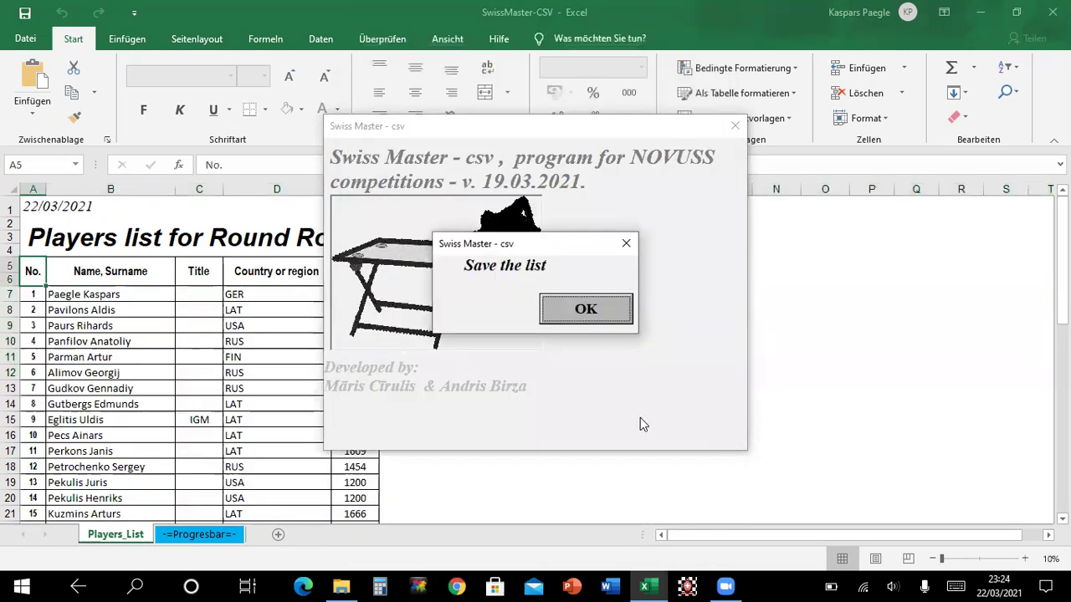
Accept the save prompt and save the workbook as Players DEMO in Desktop\DEMO
click(574, 311)
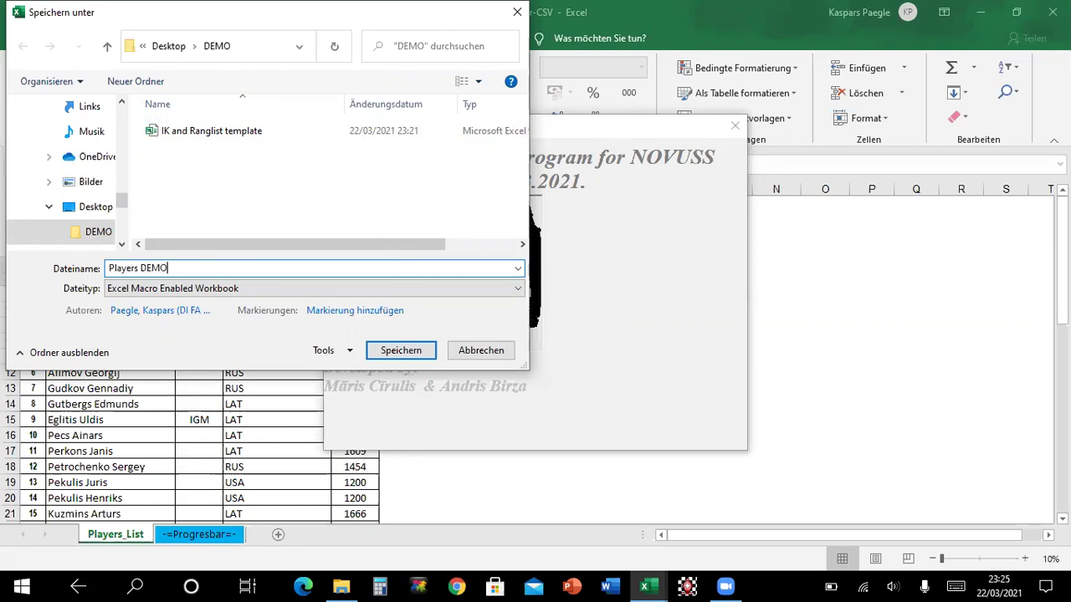
click(400, 353)
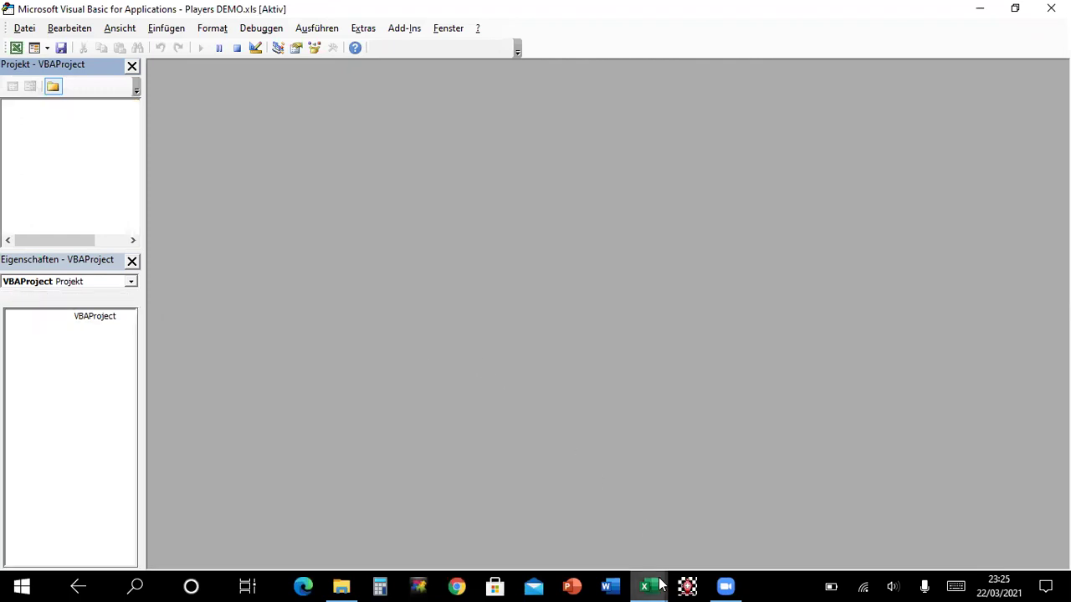
Convert the player list to Players.csv in DEMO and dismiss the location message
mouse_move(658, 585)
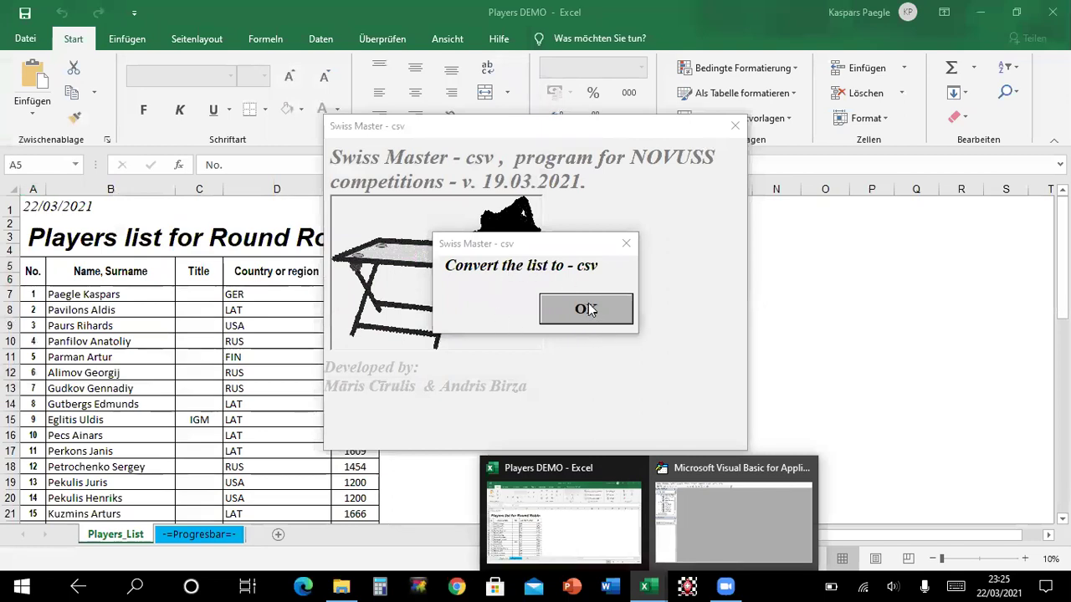
click(585, 311)
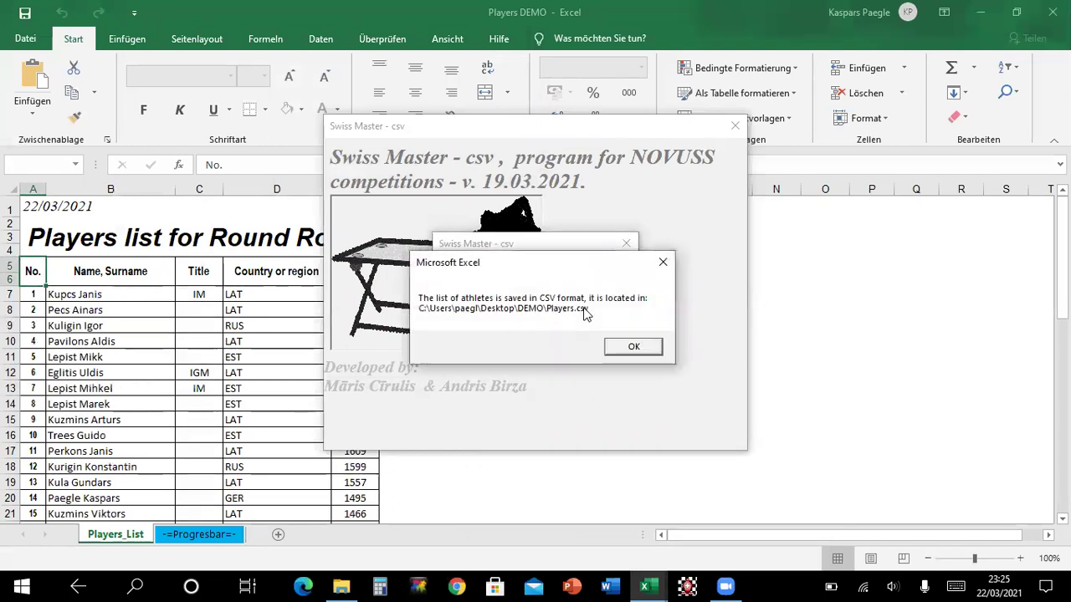
click(633, 348)
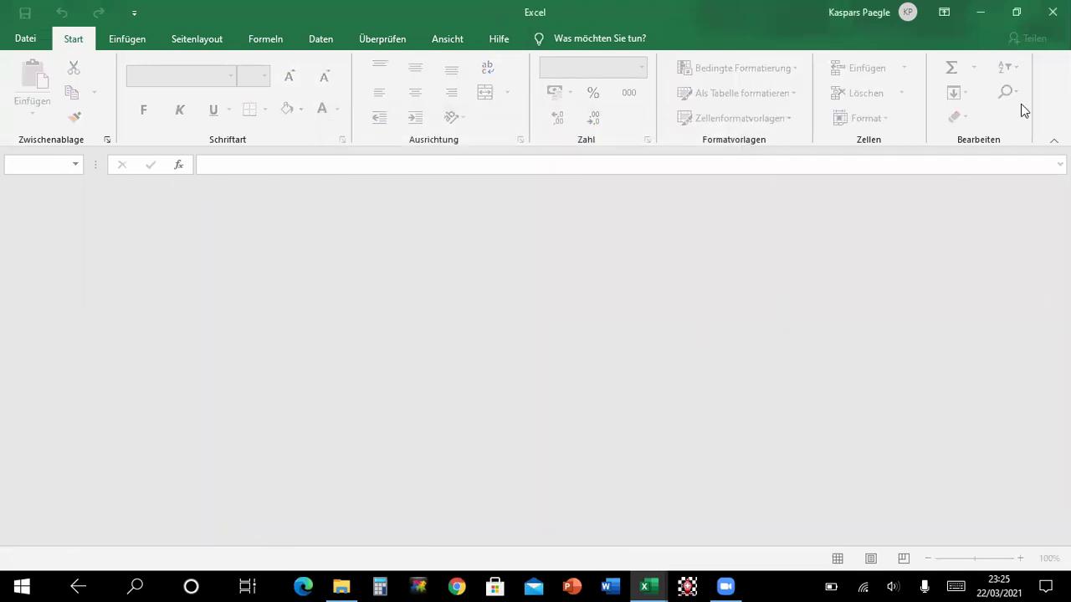
Close Excel and find the new 1 KB Players CSV file in the DEMO folder
click(1052, 12)
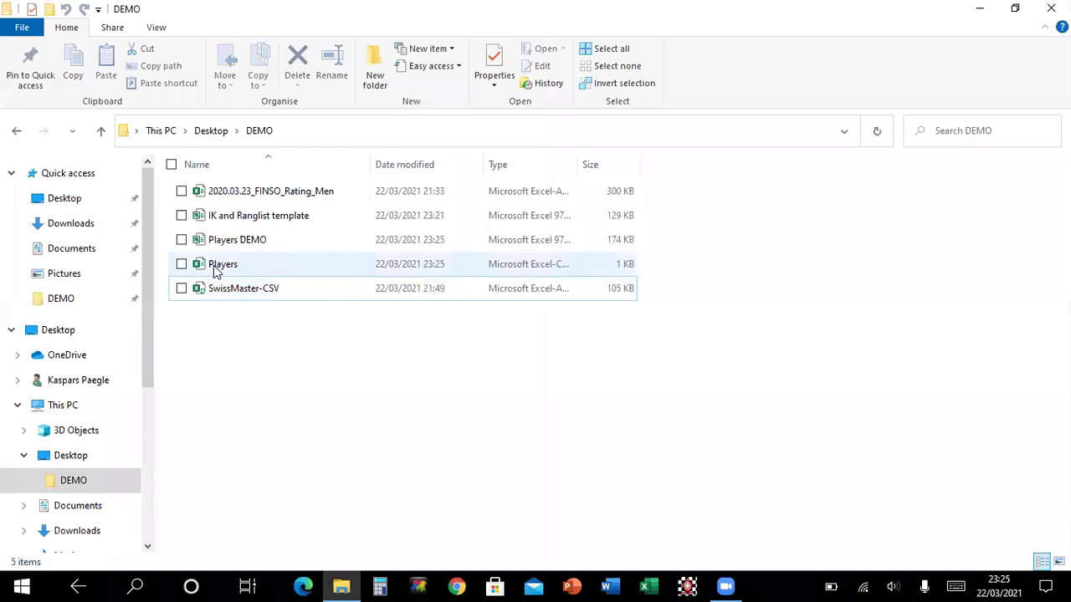
mouse_move(277, 268)
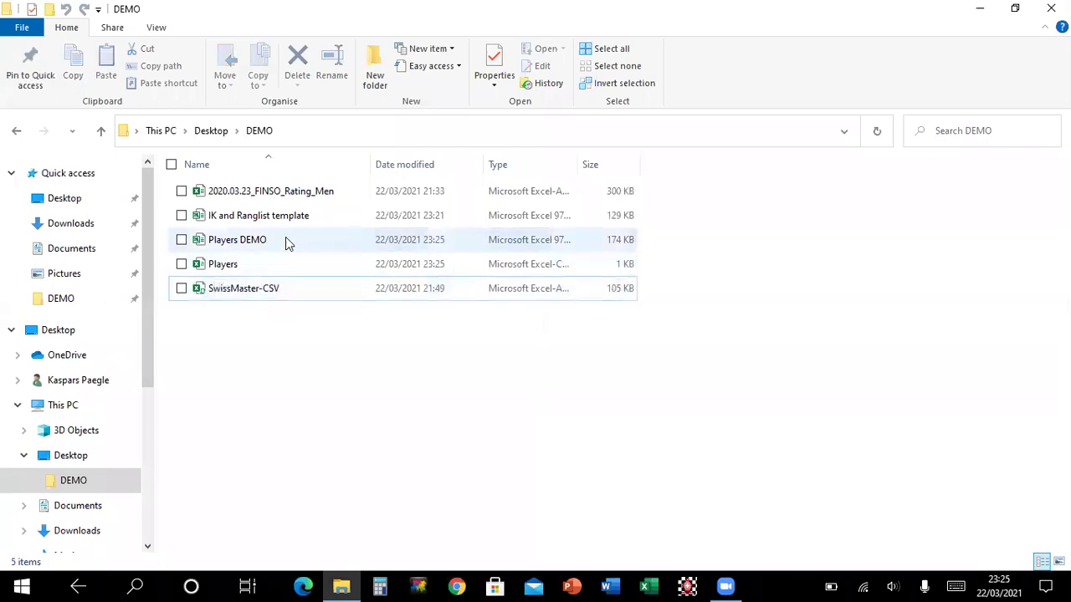
Open Players DEMO and scroll through the player table
double_click(277, 253)
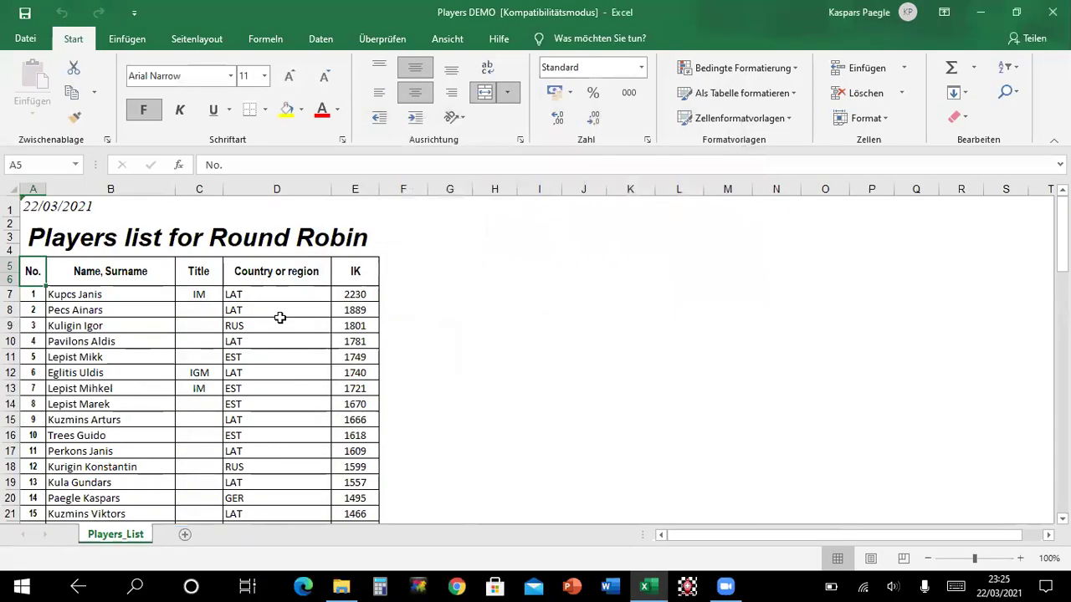
click(308, 333)
scroll(314, 339, down, 5)
scroll(314, 340, down, 15)
scroll(314, 340, up, 14)
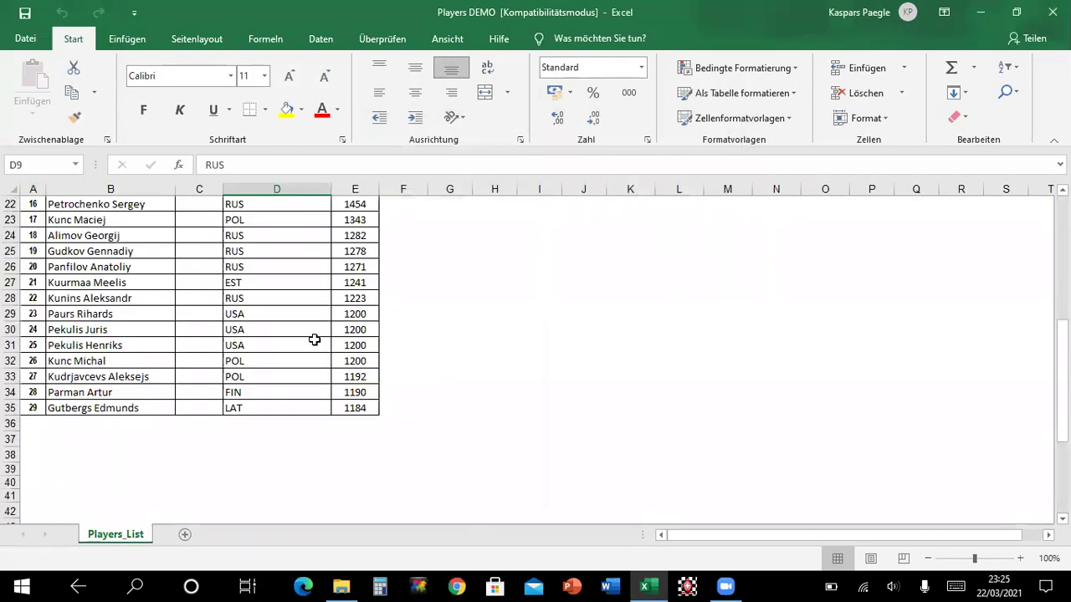
scroll(316, 340, up, 7)
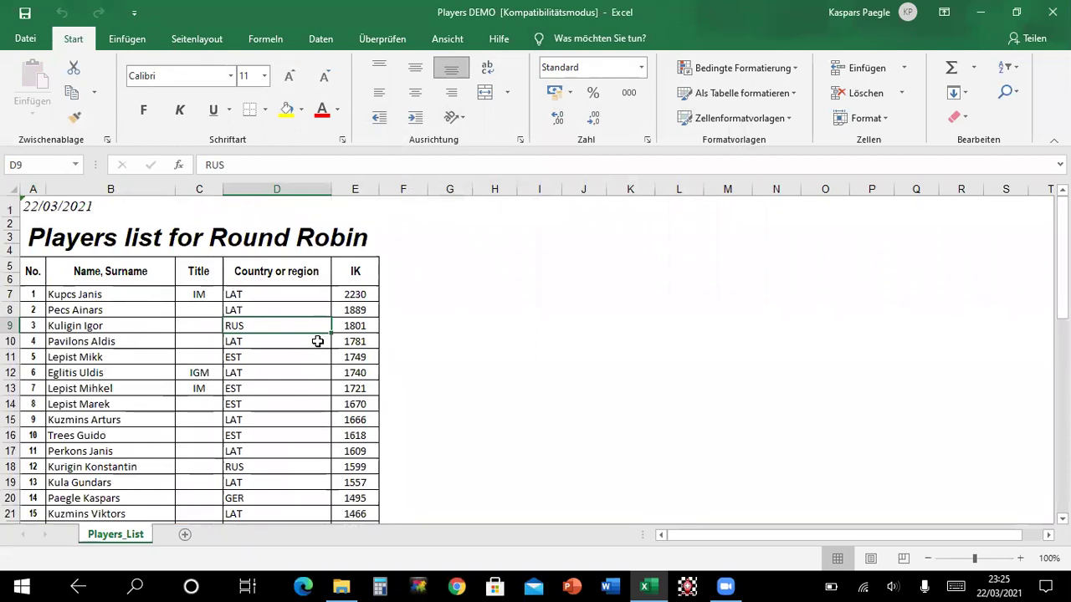
scroll(316, 342, down, 7)
Verify player 29 in A35 and ratings 2230 to 1184, then close without saving
click(42, 408)
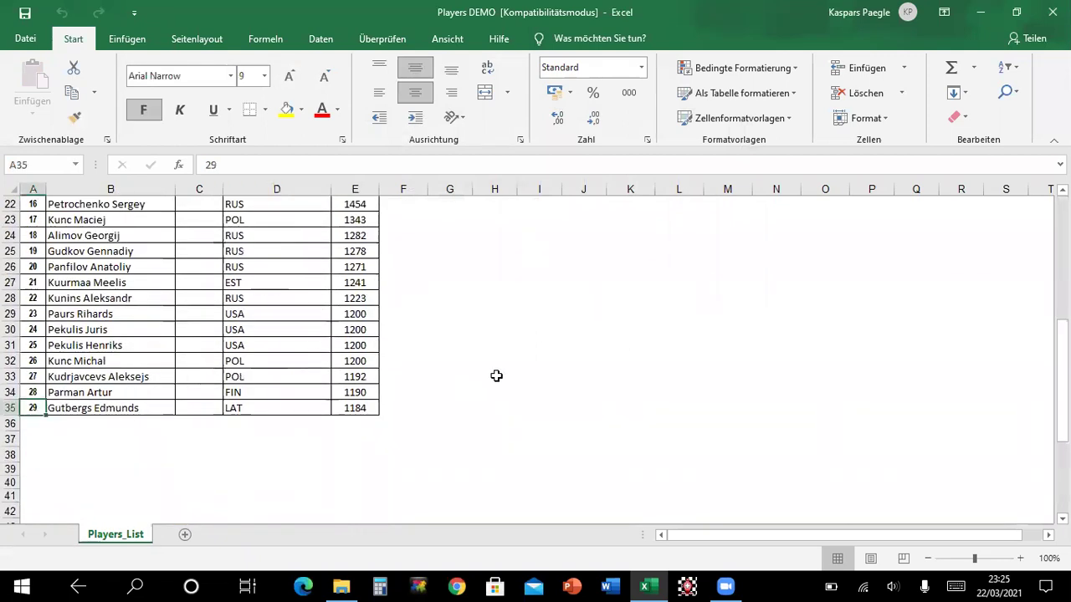
scroll(496, 375, up, 5)
scroll(496, 376, up, 2)
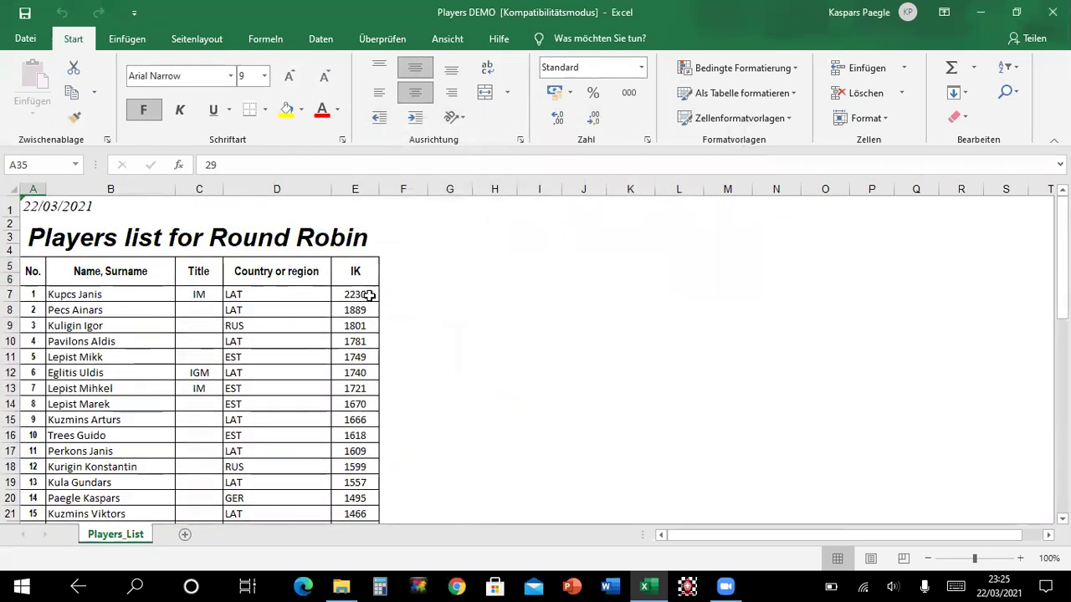
click(369, 295)
scroll(360, 360, down, 7)
click(355, 407)
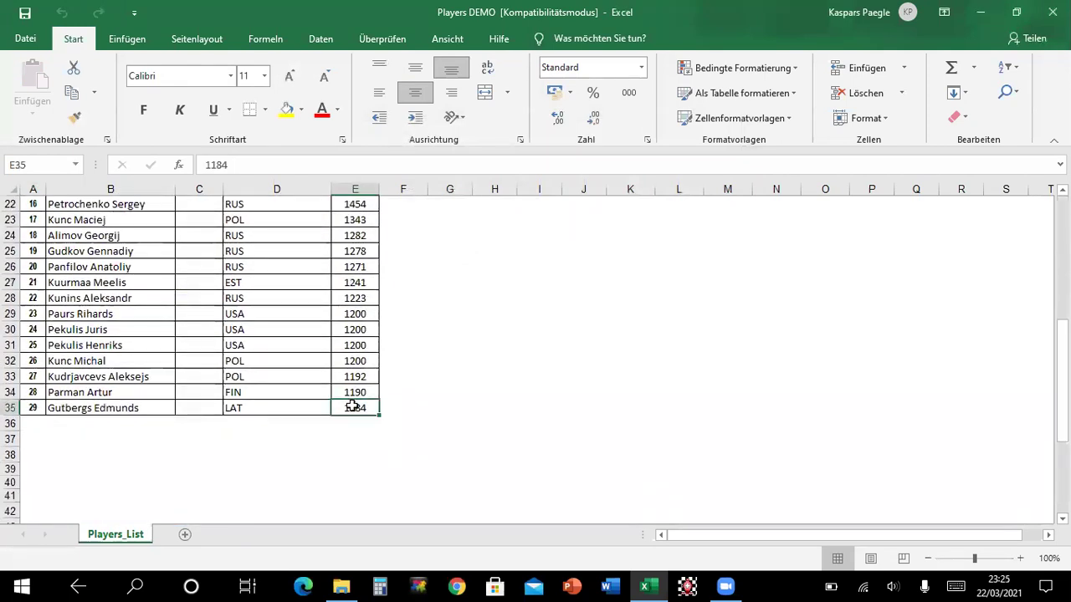
click(1052, 11)
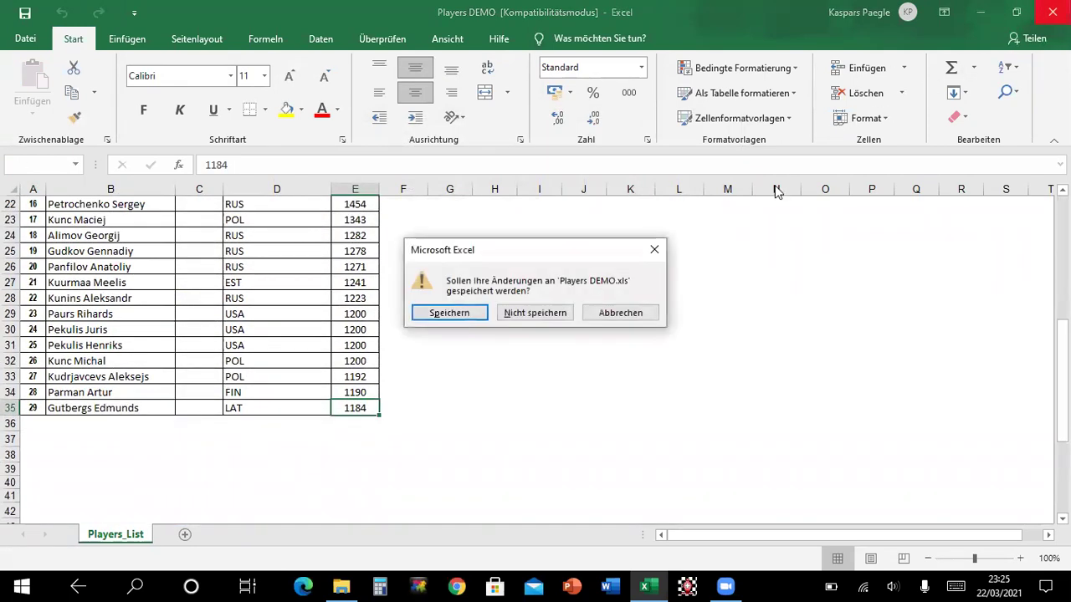
click(546, 313)
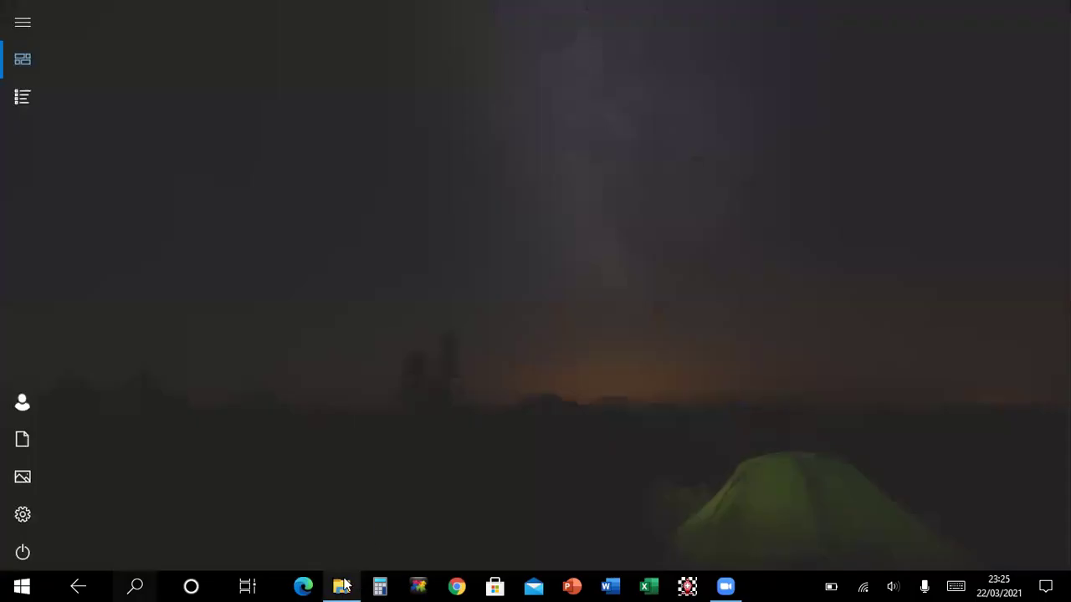
Open Players.csv from DEMO in Excel, look through it, close Excel and show Start
click(343, 586)
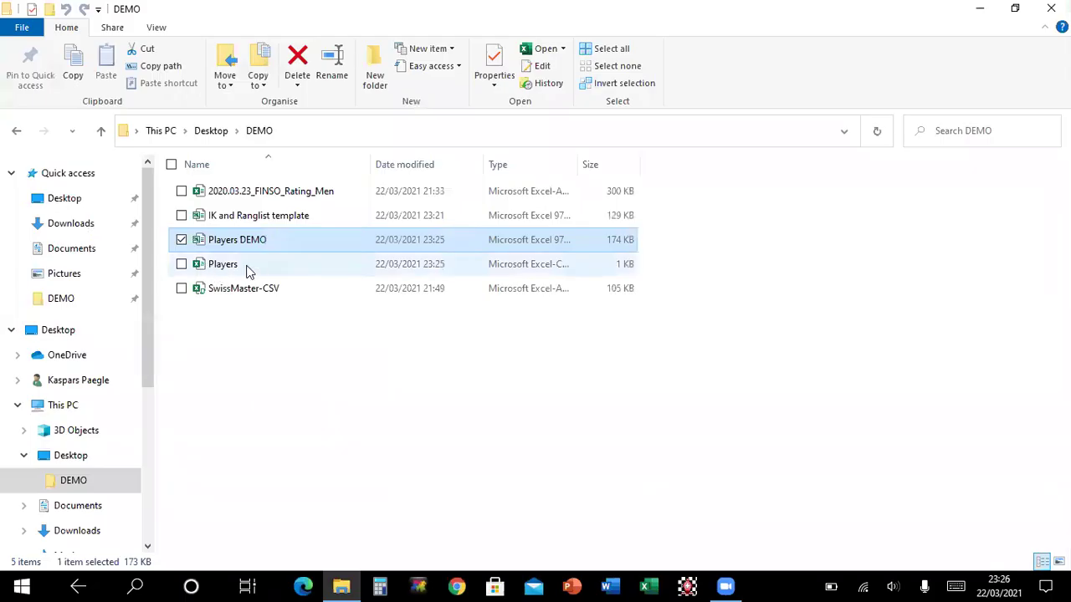
double_click(248, 270)
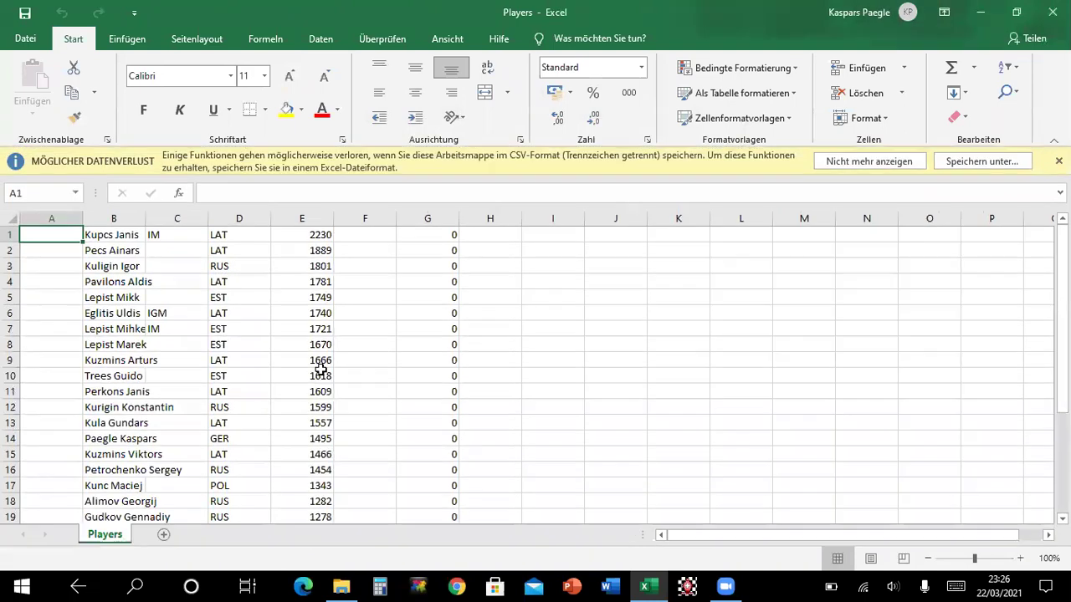
scroll(376, 387, down, 20)
scroll(376, 388, up, 20)
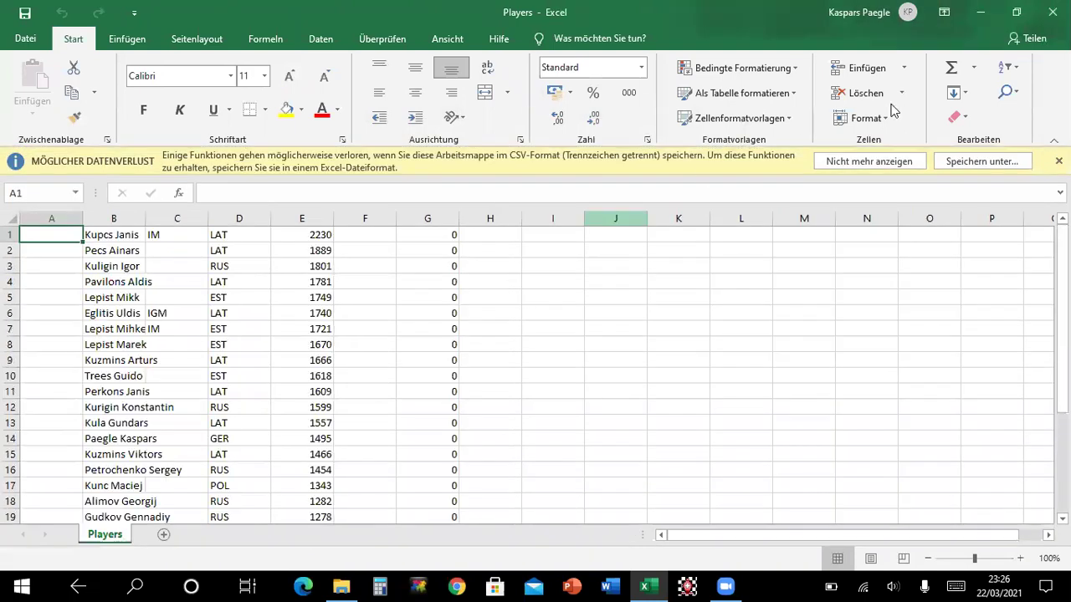
click(1053, 12)
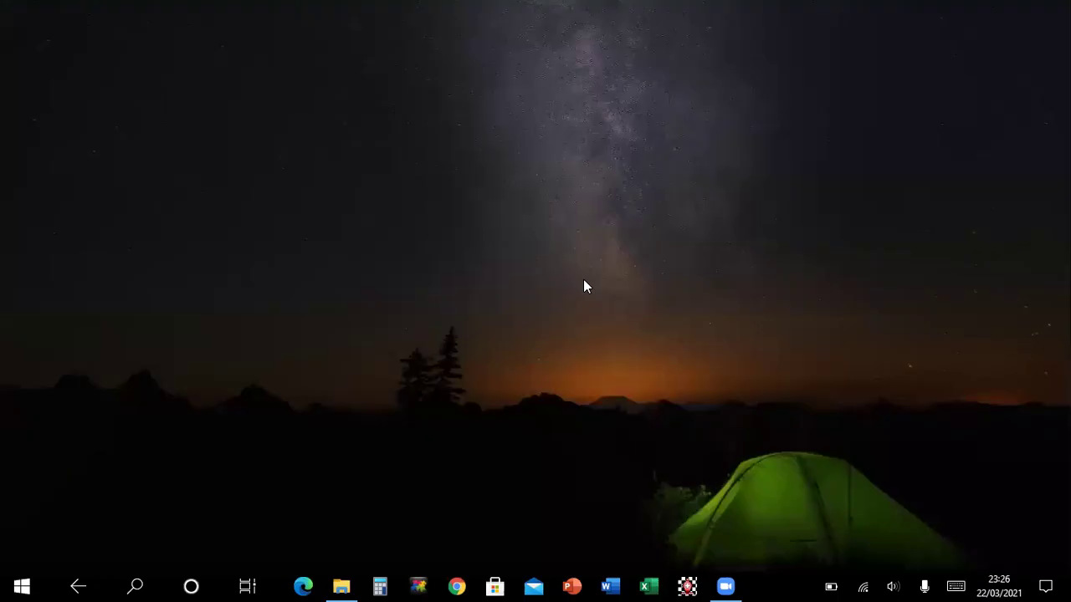
key(super)
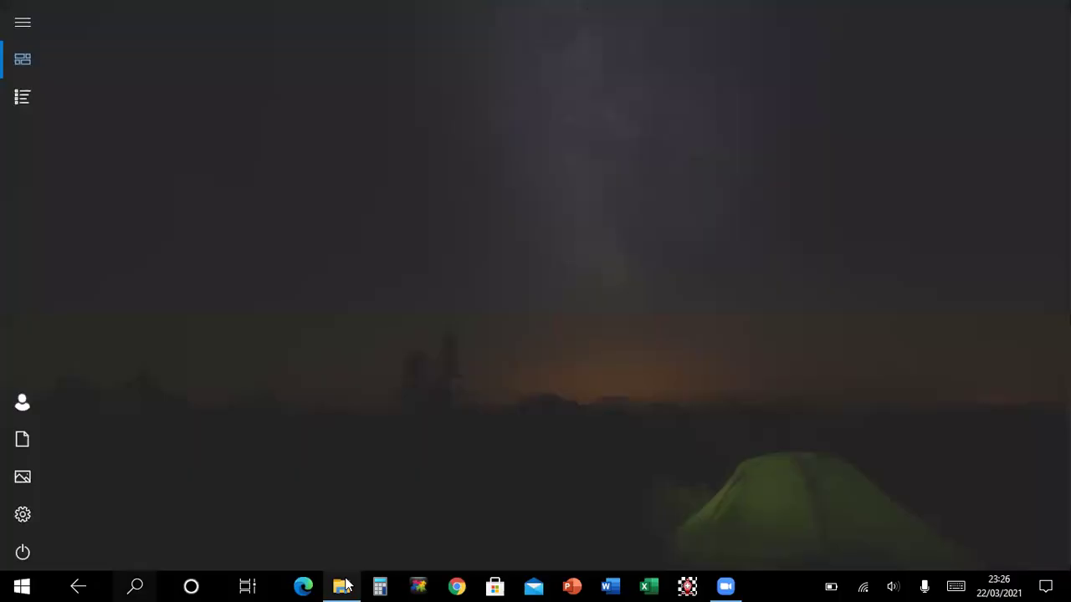
Launch Swiss Master and browse for a stored list from Edit > Players > Load Players
click(343, 585)
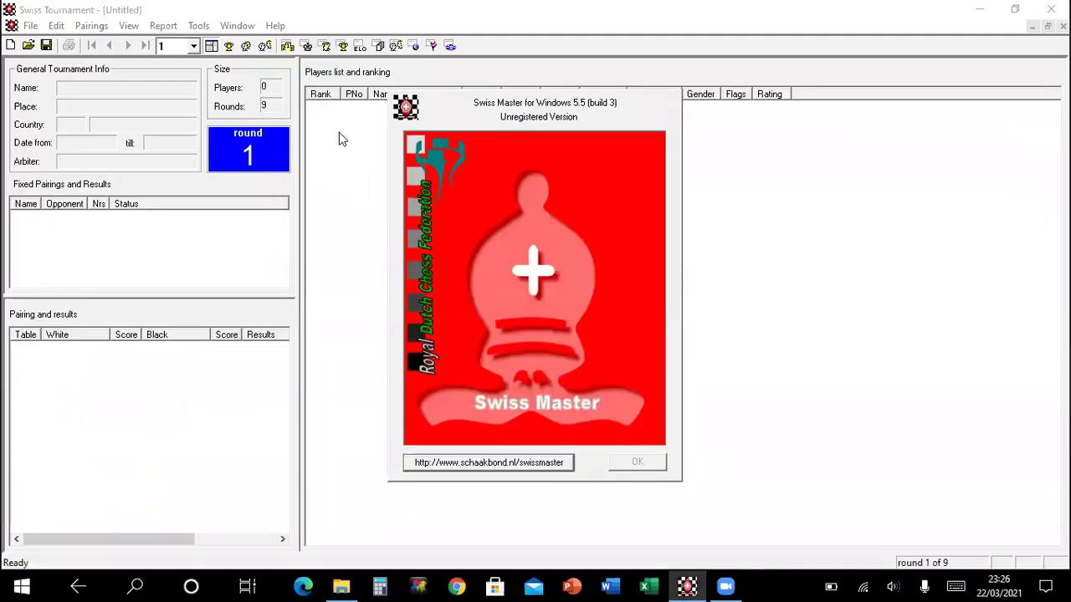
click(58, 29)
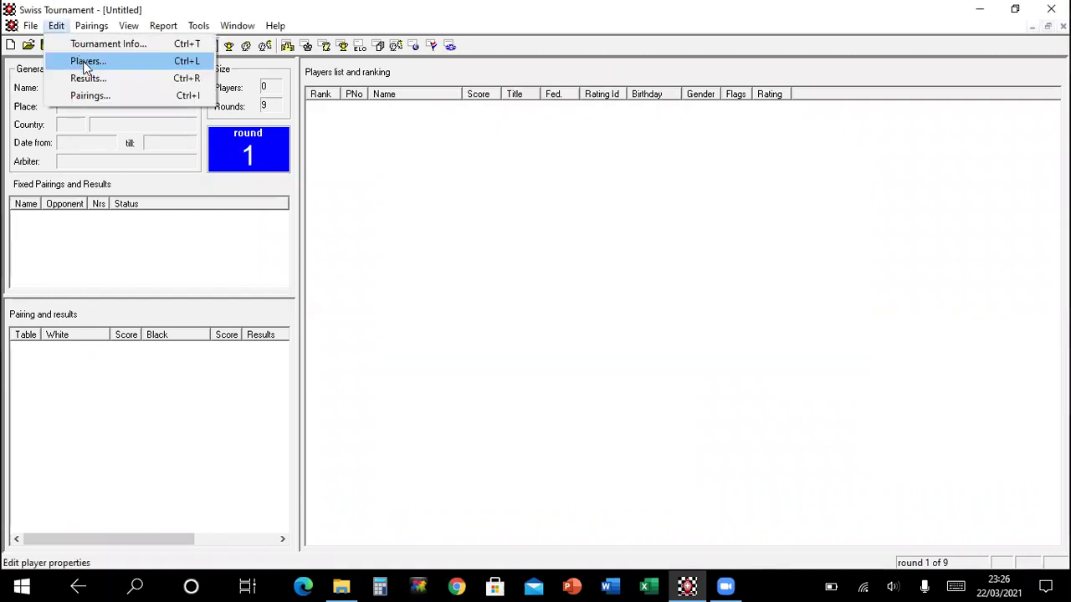
click(83, 62)
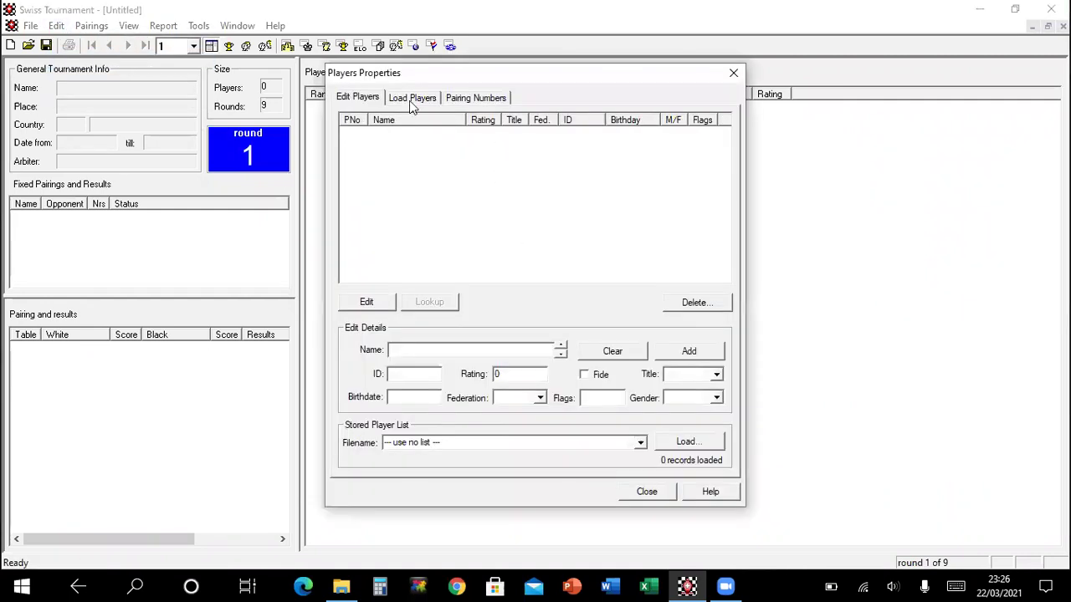
click(410, 100)
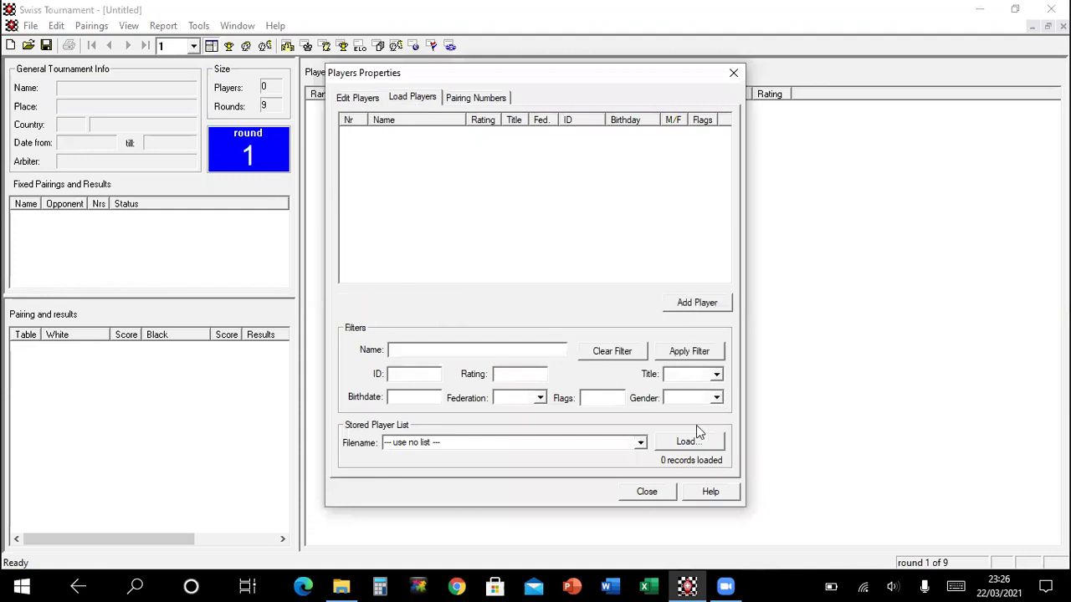
click(706, 452)
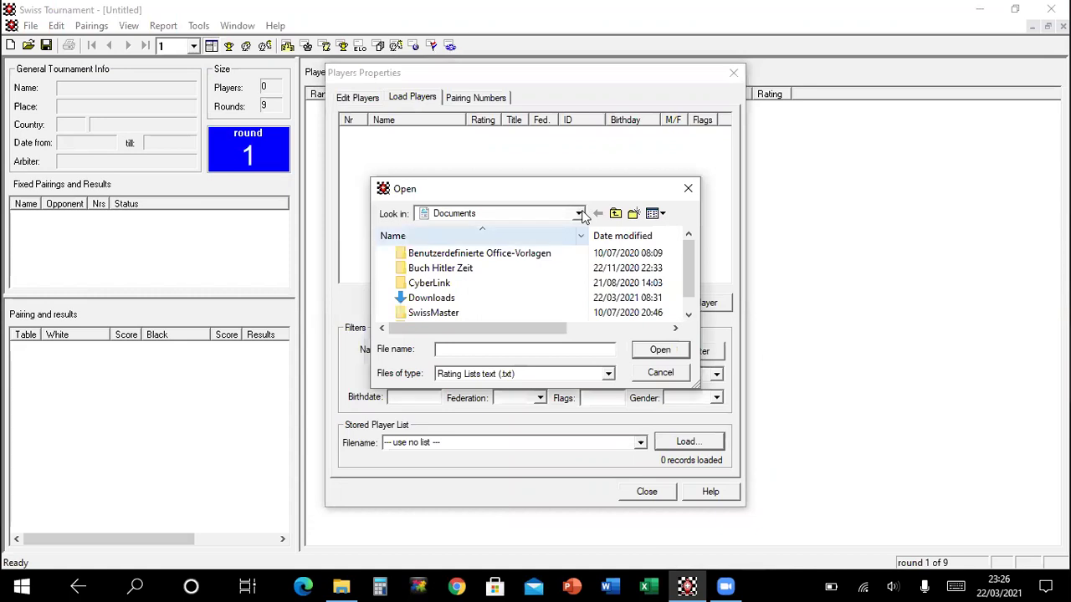
Go to Desktop\DEMO, filter to CSV files and select Players
click(563, 214)
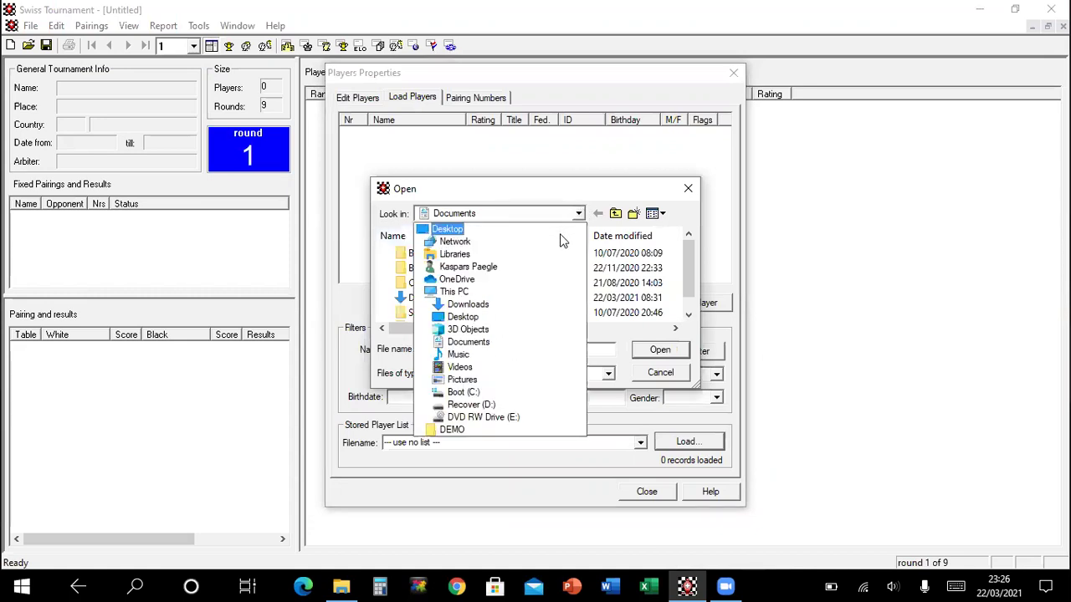
key(Return)
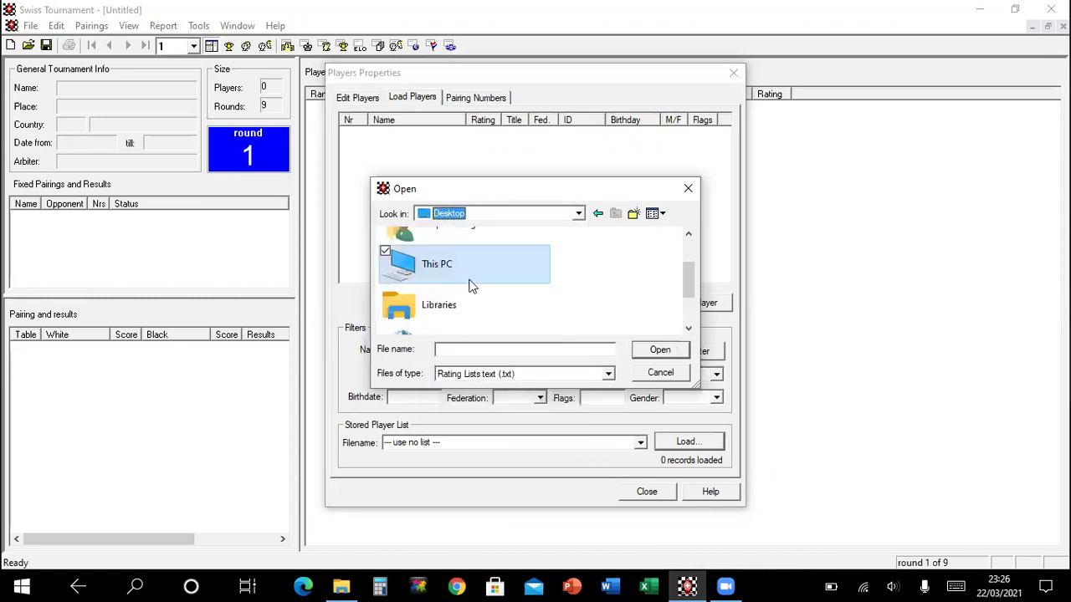
scroll(469, 285, down, 1)
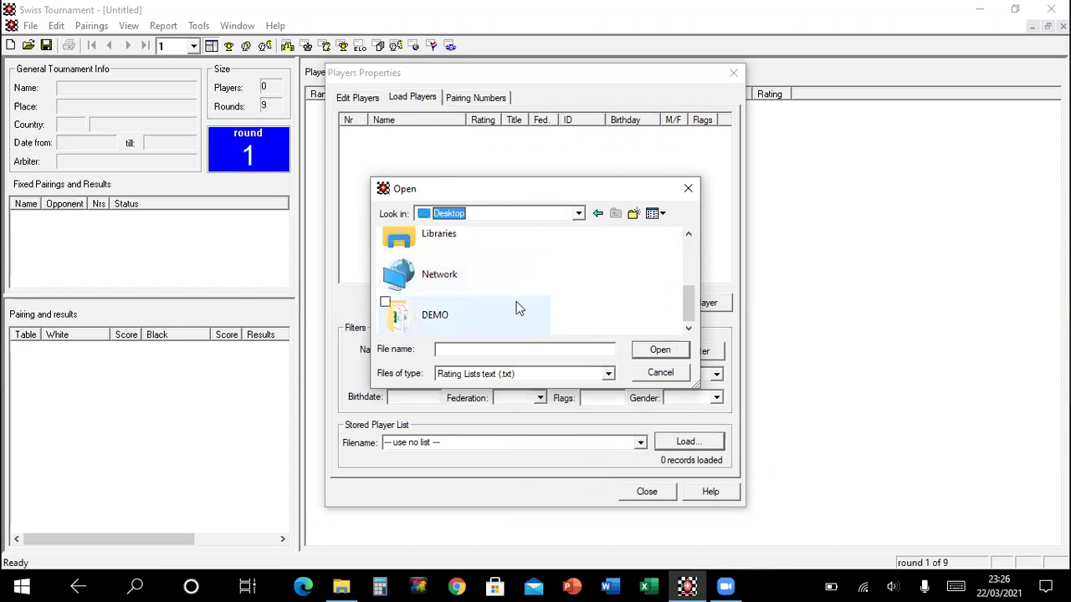
double_click(517, 308)
click(609, 374)
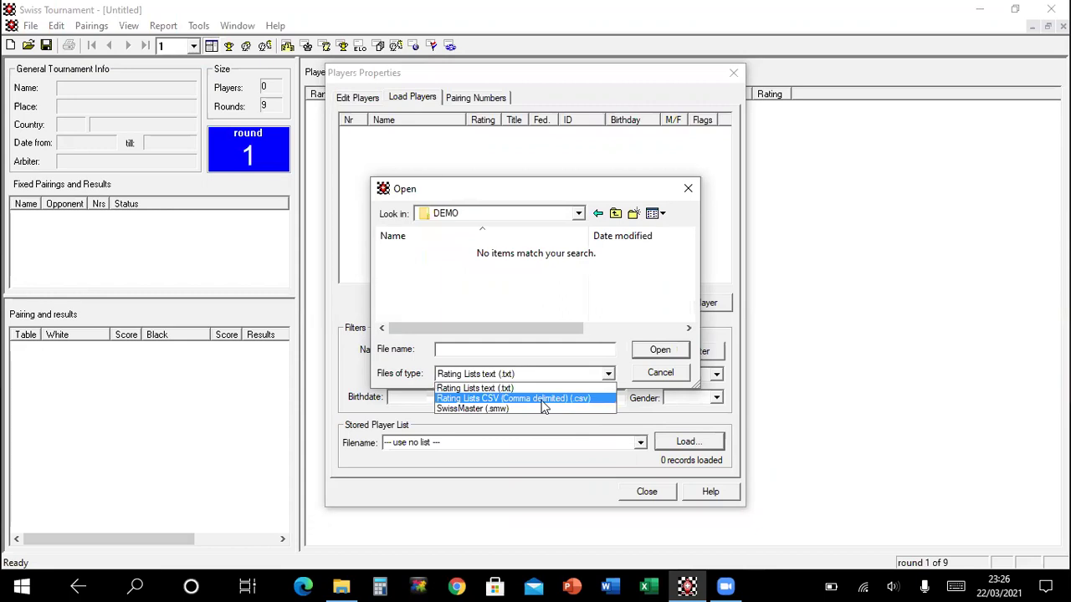
click(544, 399)
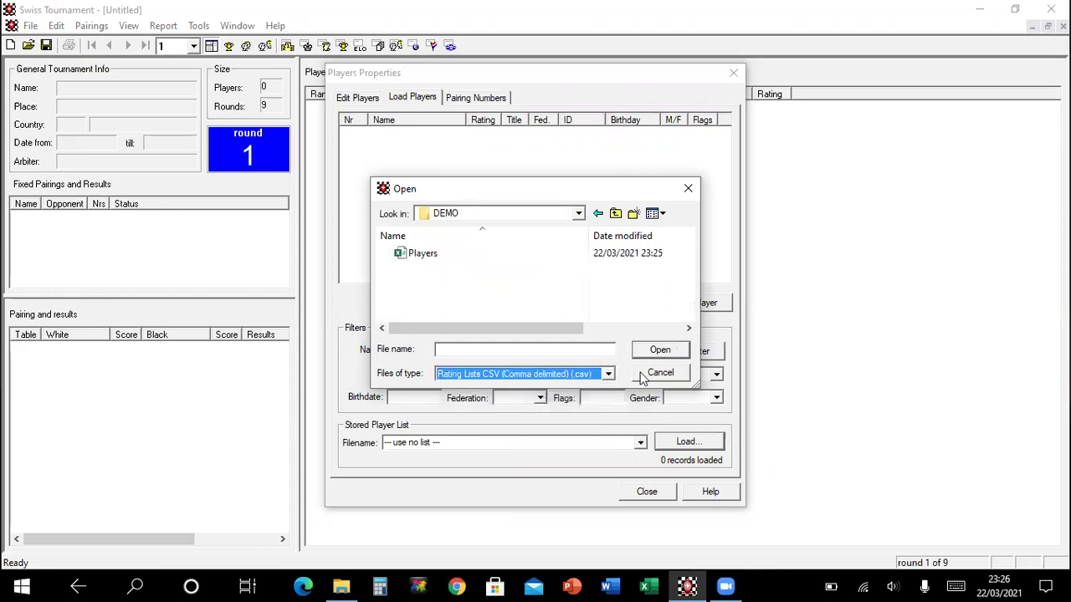
click(431, 259)
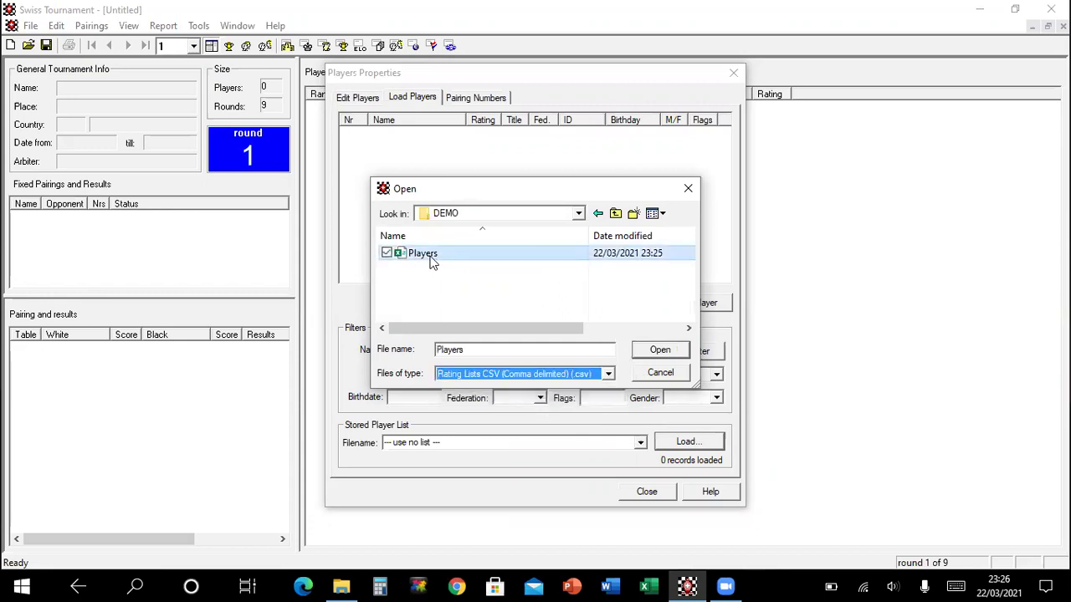
Load Players.csv, select players 1–29 and add them all to the tournament
click(678, 353)
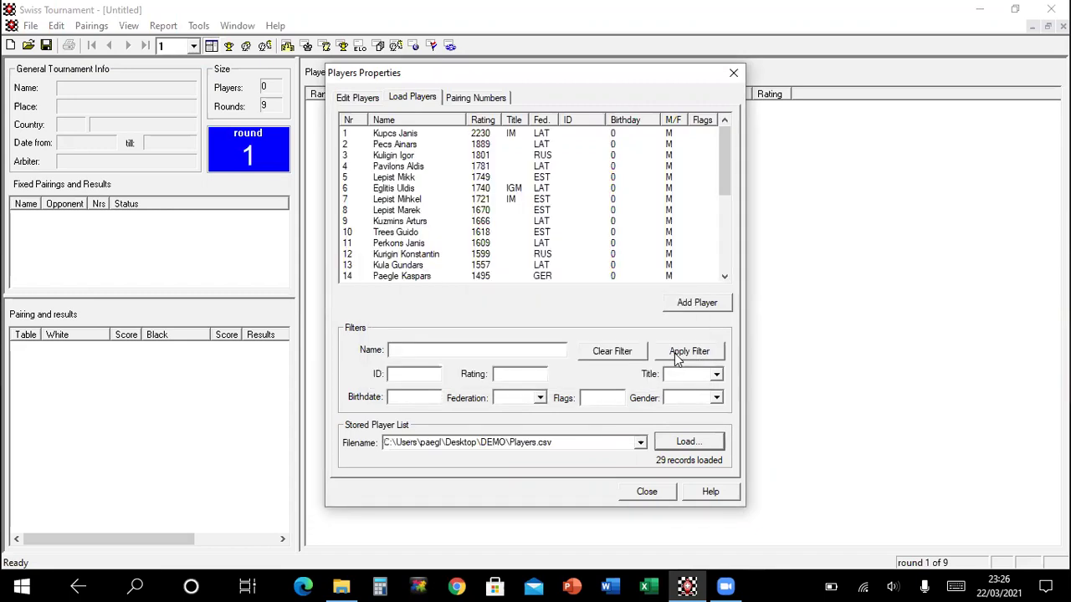
drag(723, 167, 721, 244)
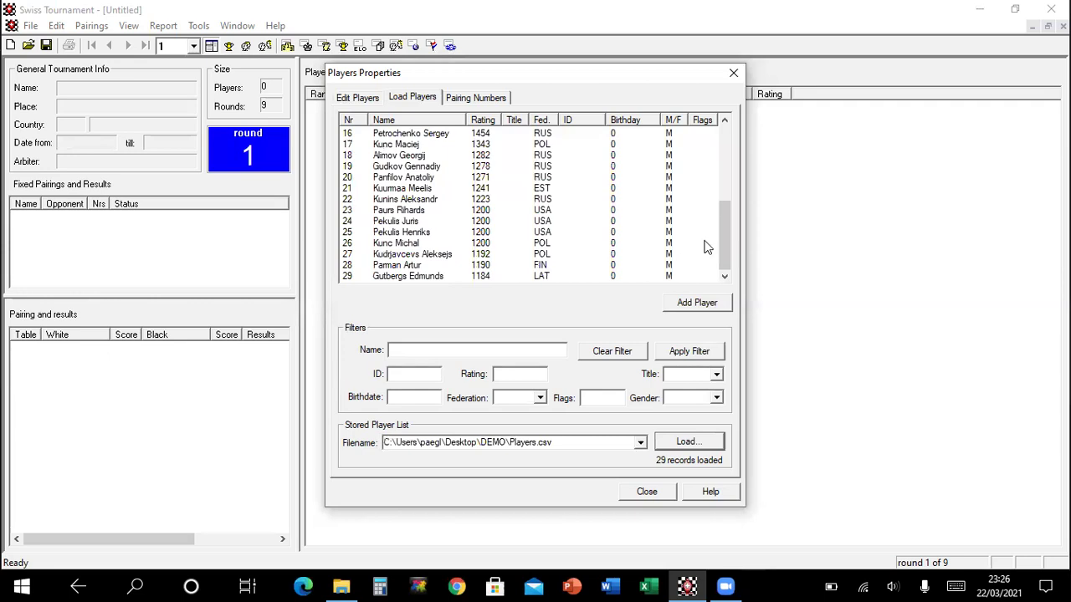
drag(721, 244, 733, 149)
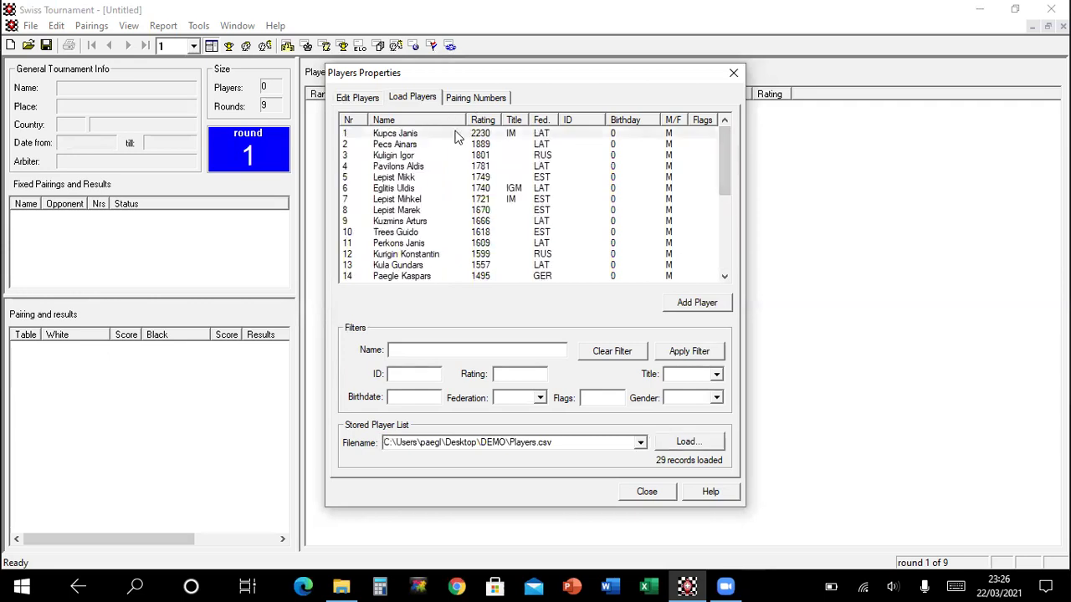
scroll(727, 217, down, 1)
click(727, 217)
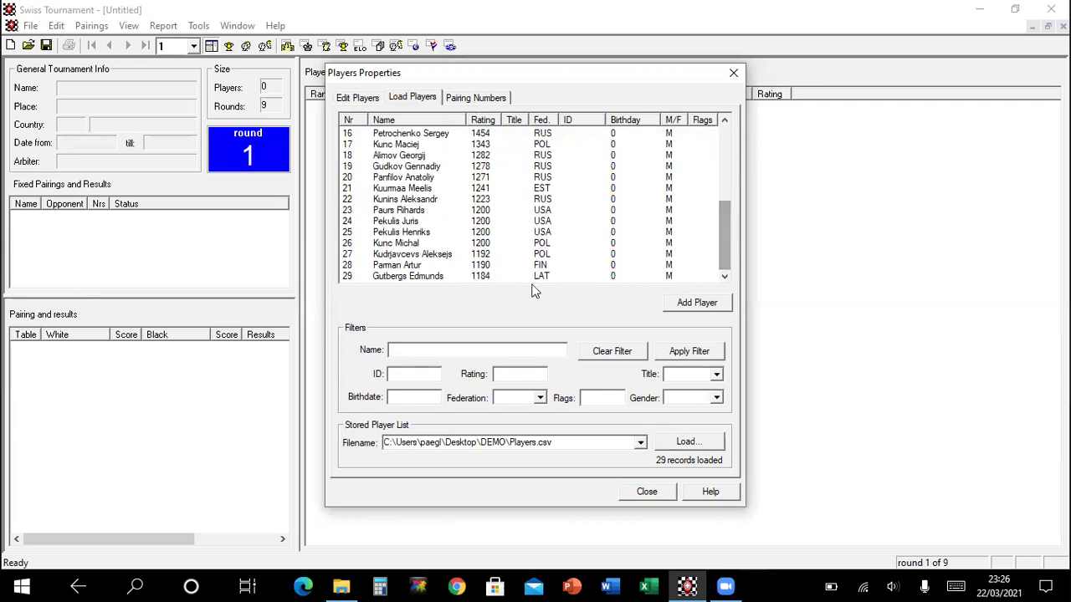
shift+click(491, 280)
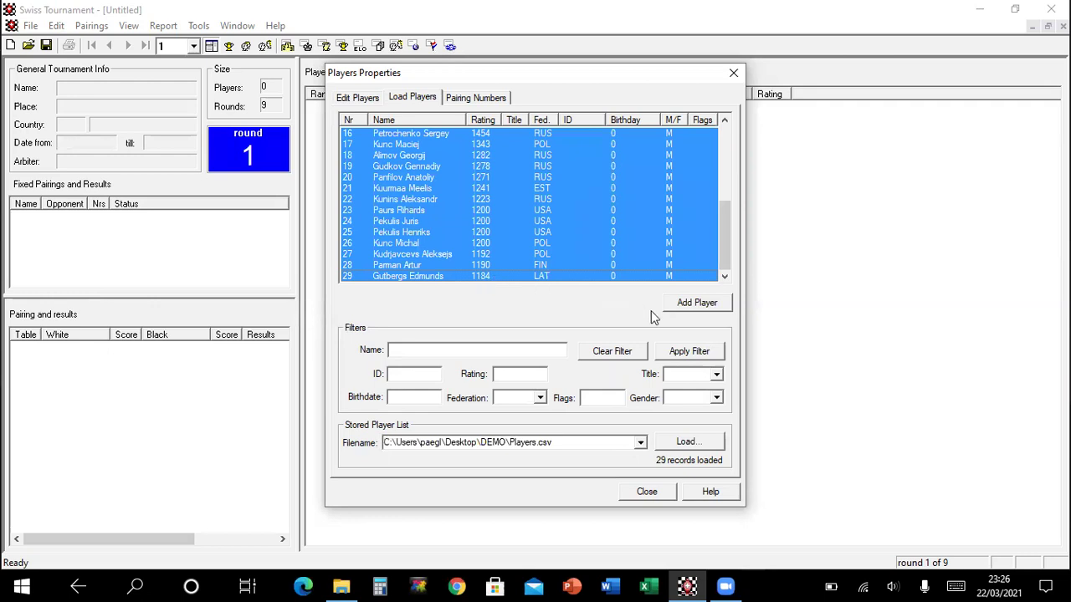
click(715, 305)
drag(545, 73, 810, 75)
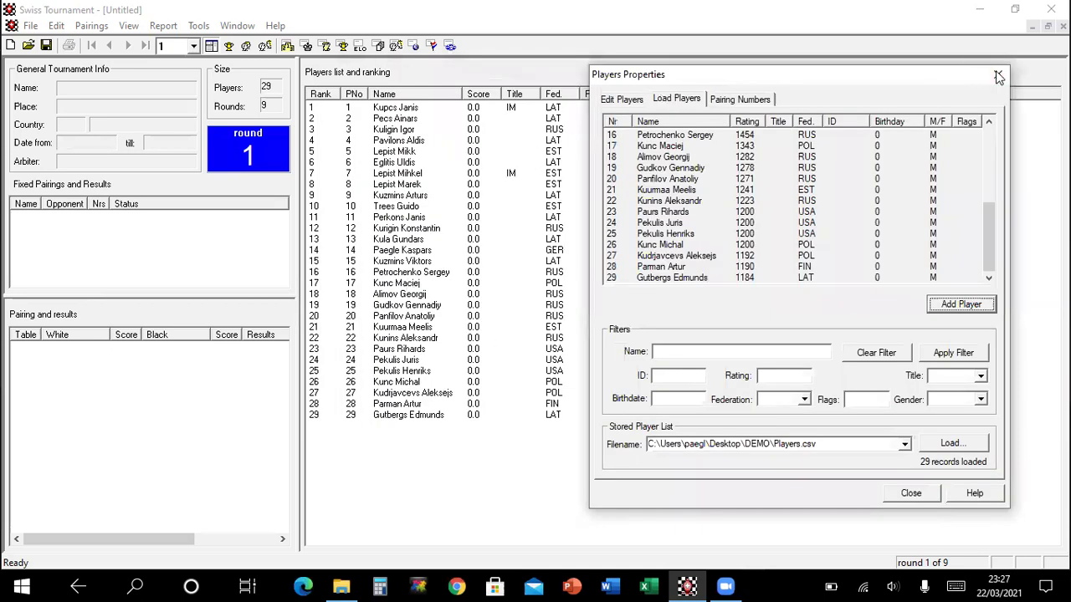
Close player properties and check the tournament list down to player 29
click(997, 75)
click(771, 110)
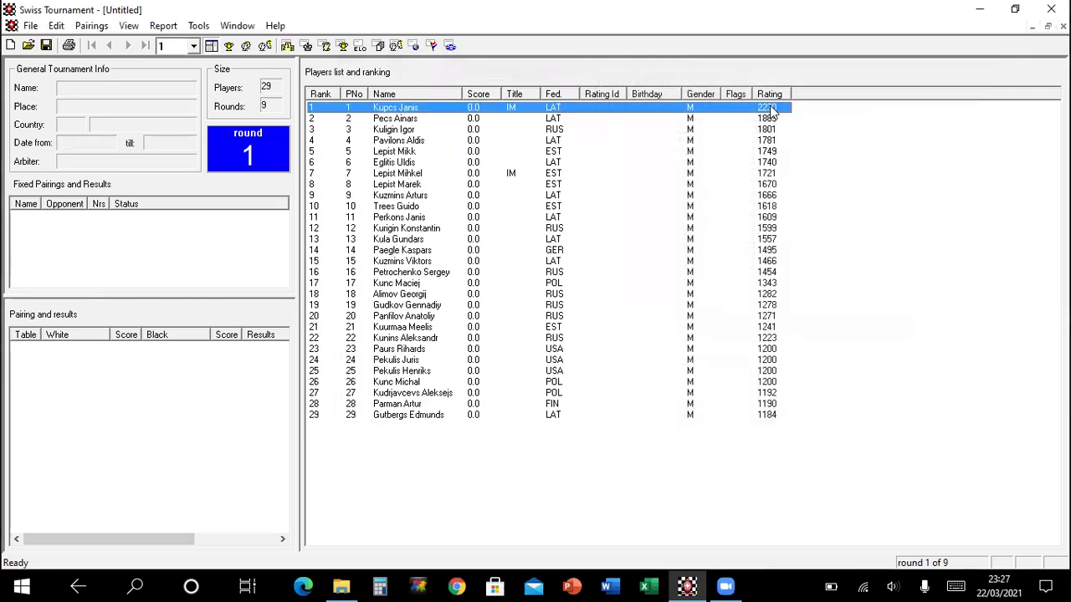
drag(764, 403, 767, 415)
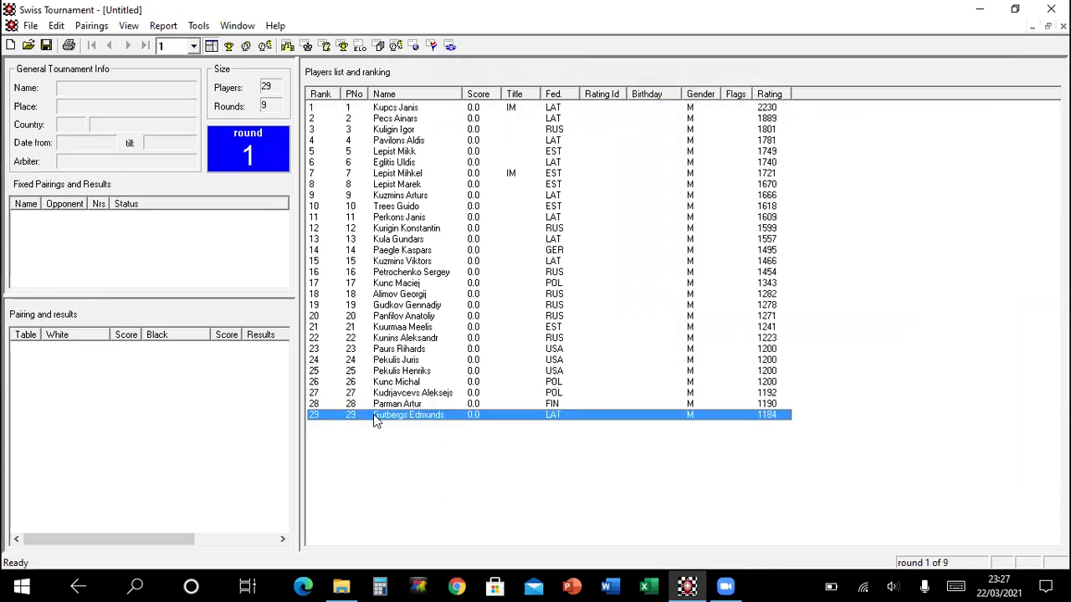
Add player 30 named FREE with rating 999, then close the player window
click(57, 28)
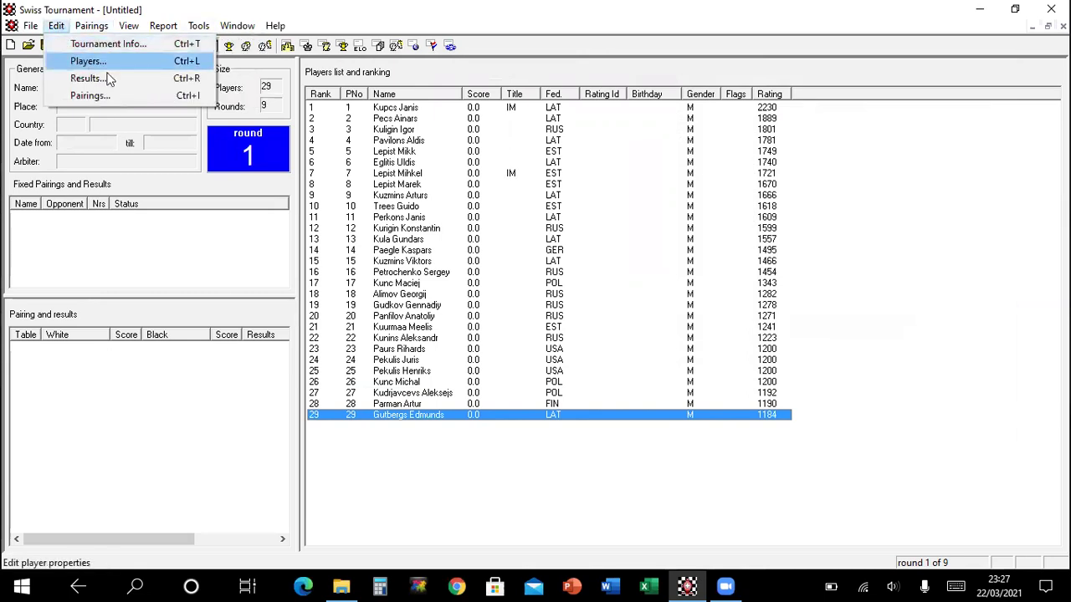
click(92, 62)
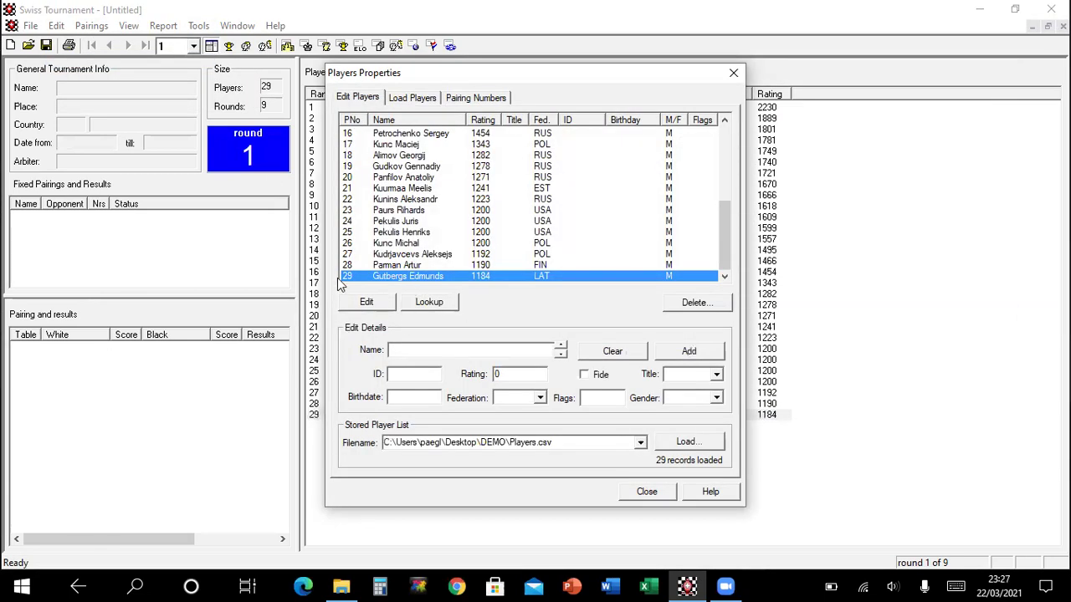
click(469, 347)
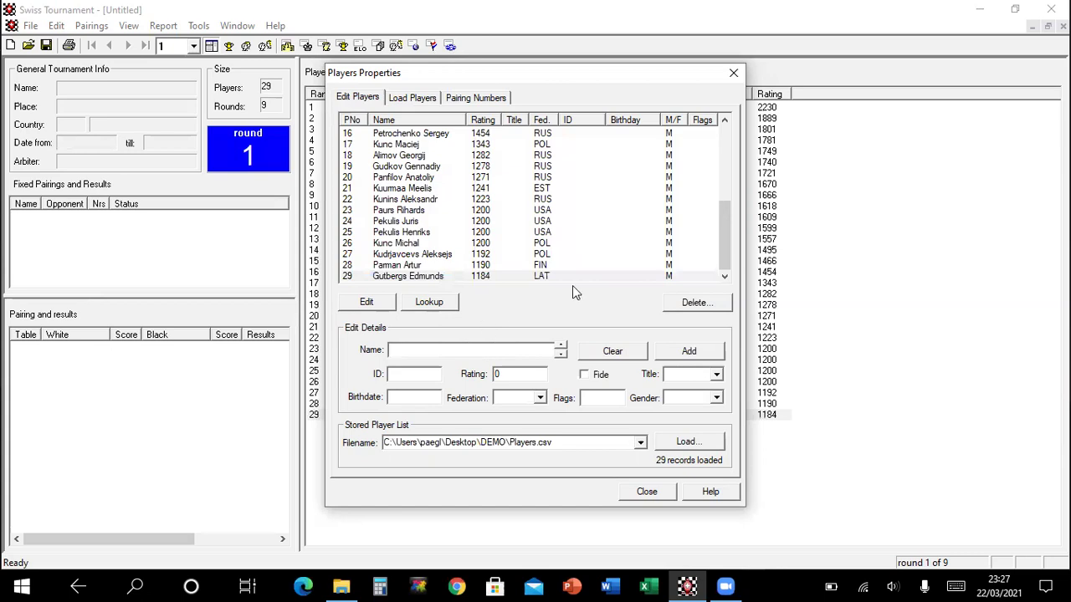
text(FR)
double_click(509, 377)
text(9)
click(688, 351)
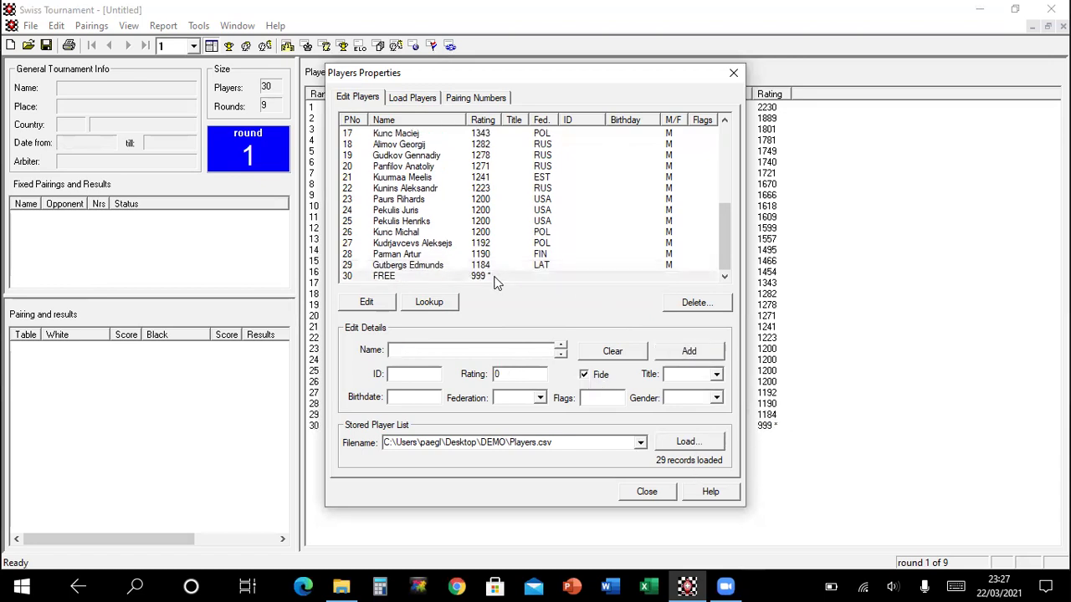
click(381, 276)
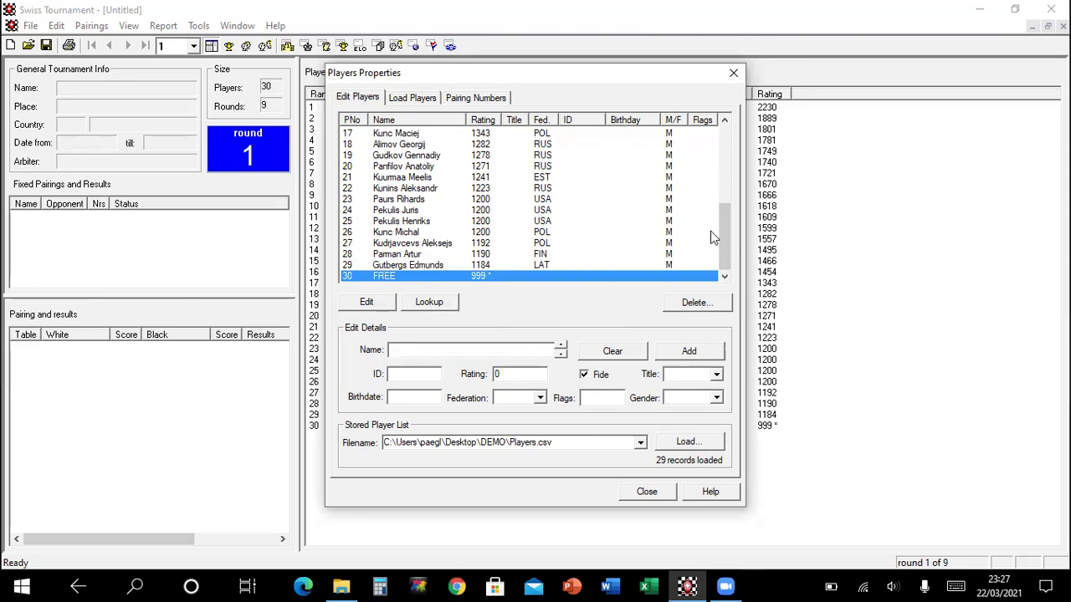
click(664, 497)
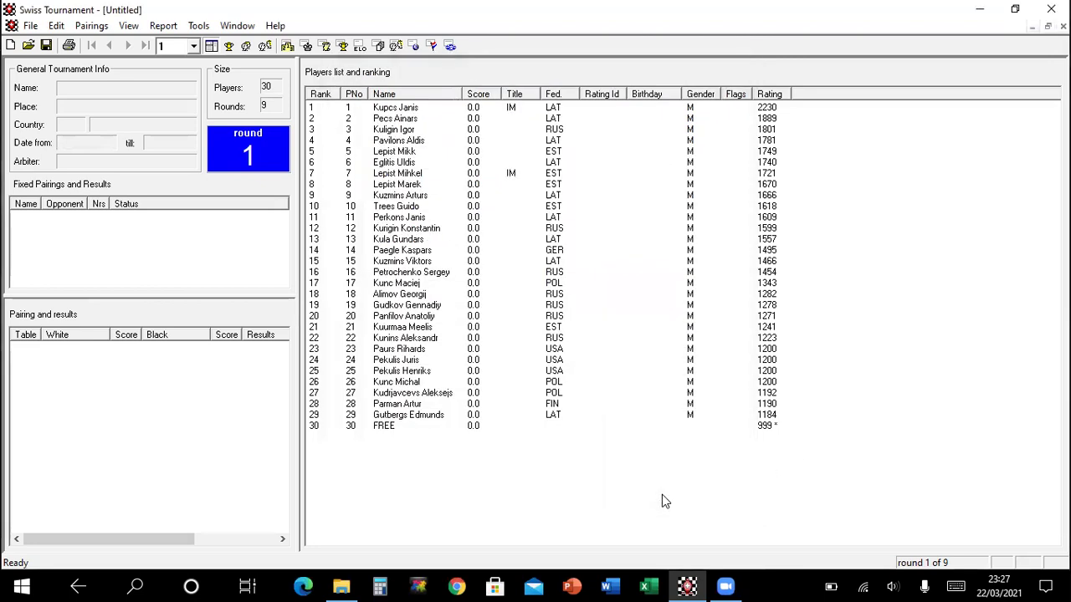